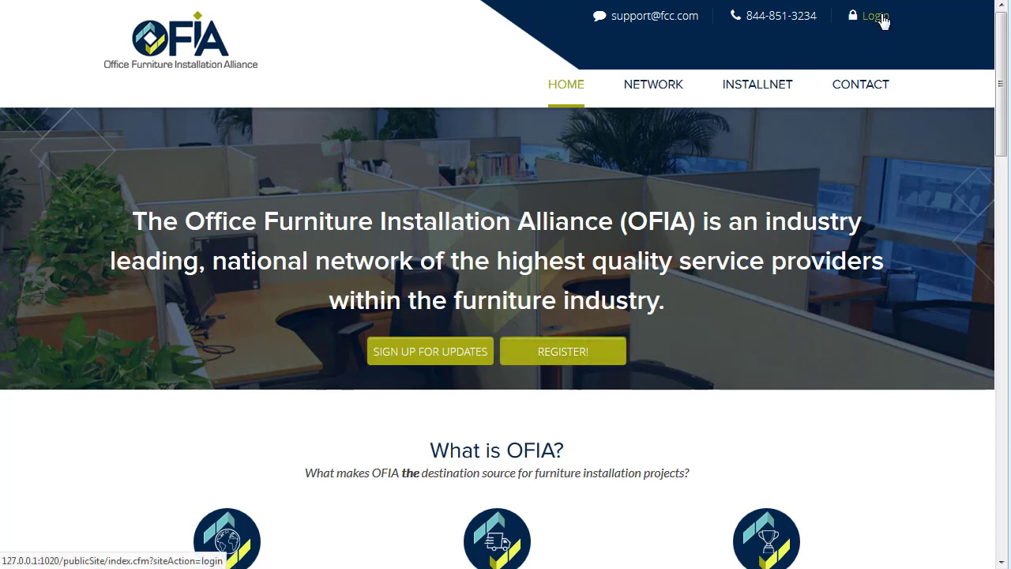
Step: Open the Customer registration form from the home page's REGISTER! option
left_click(579, 357)
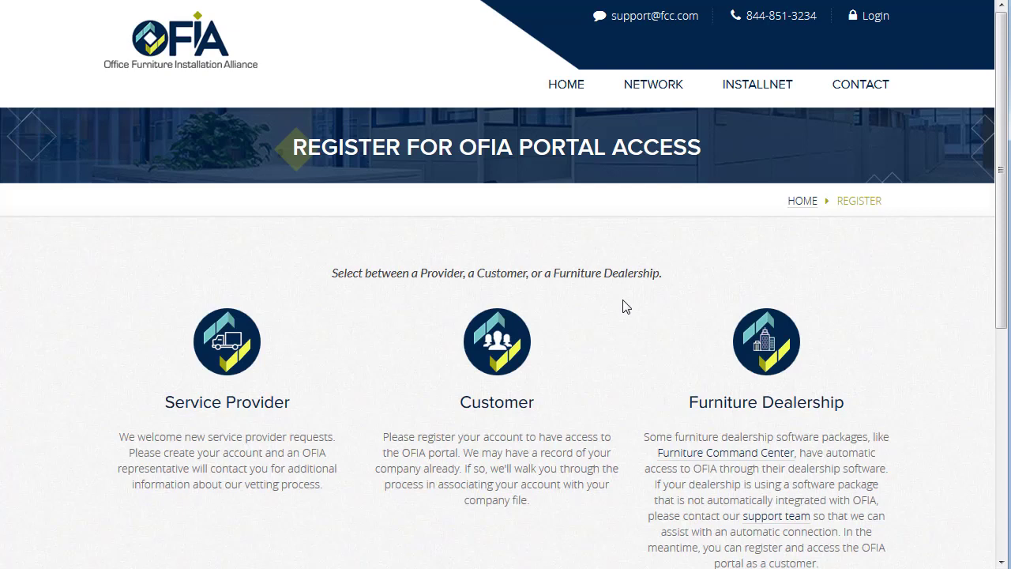
left_click(495, 340)
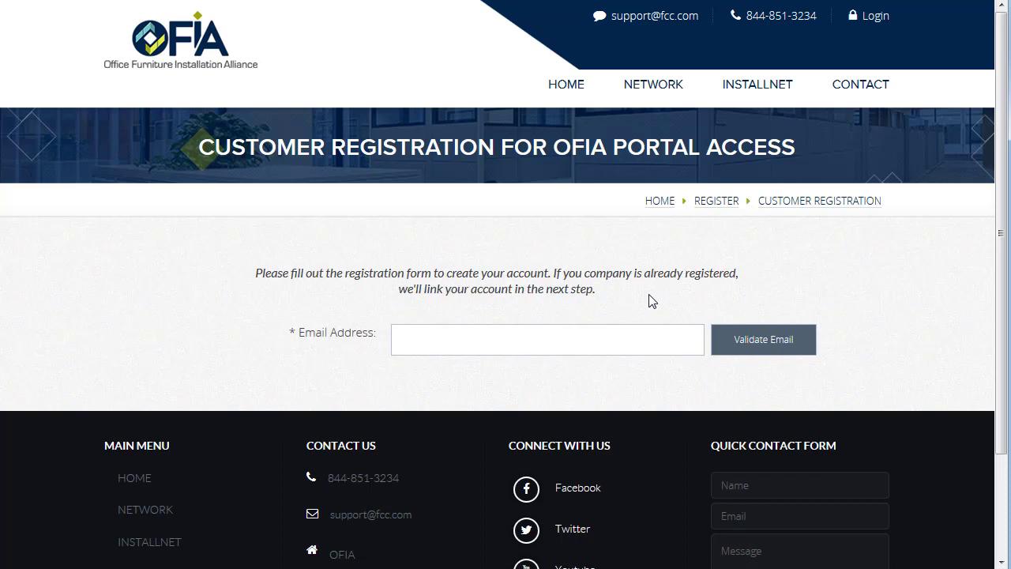
Step: Enter the registration e-mail address and validate it to reveal the full form
left_click(596, 332)
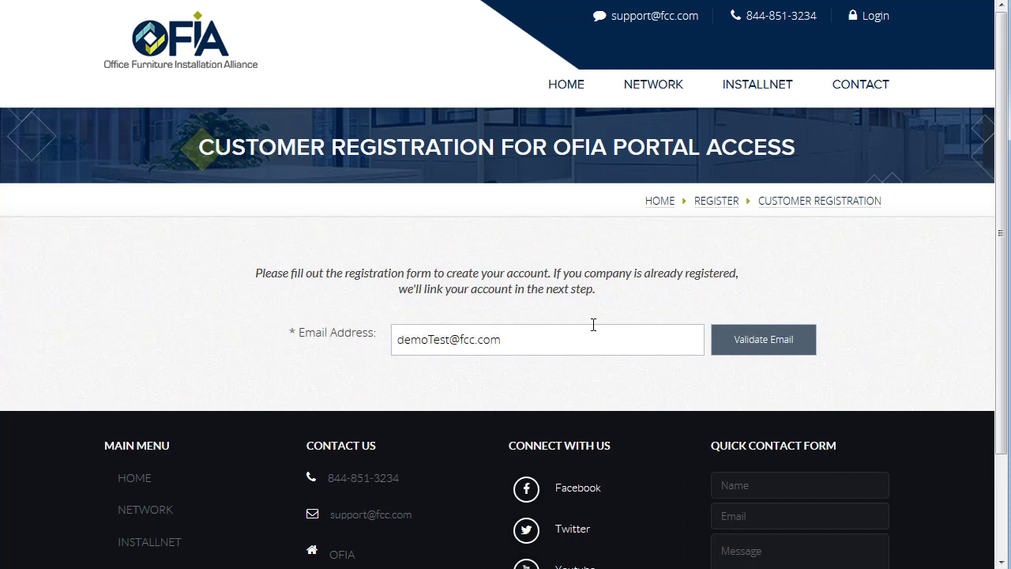
left_click(753, 355)
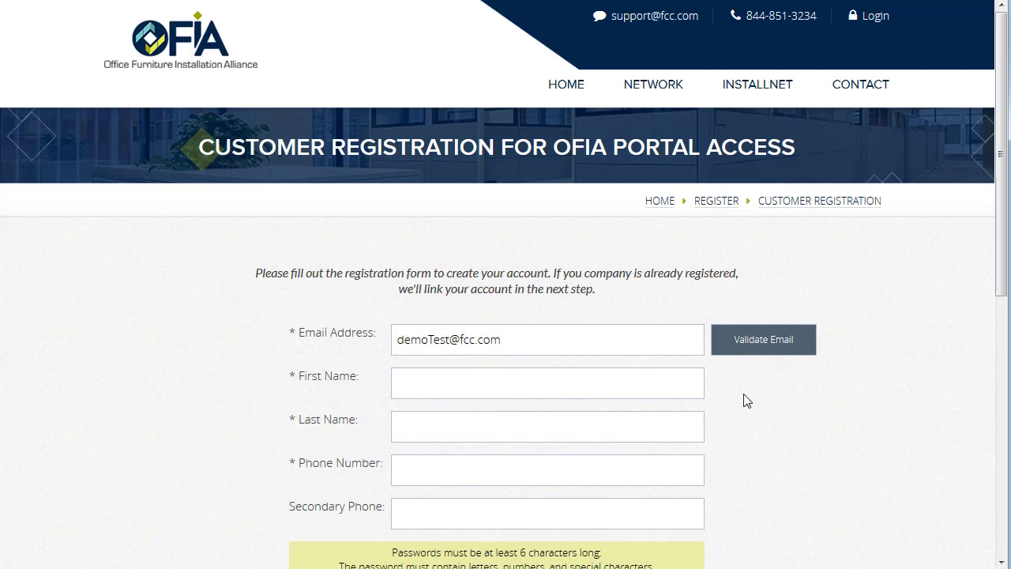
scroll(745, 445, "down", 1)
scroll(745, 446, "down", 1)
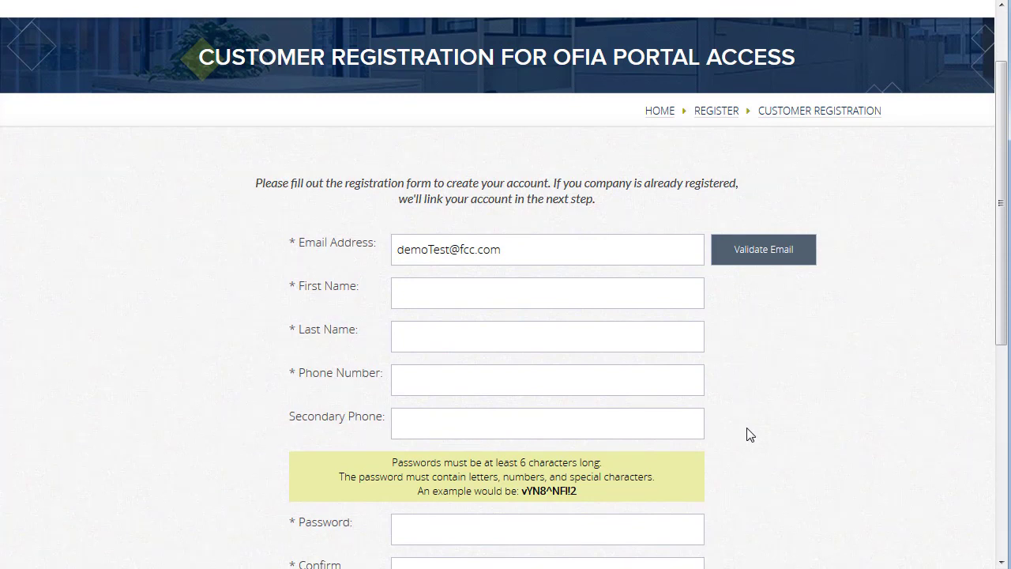
scroll(747, 434, "down", 1)
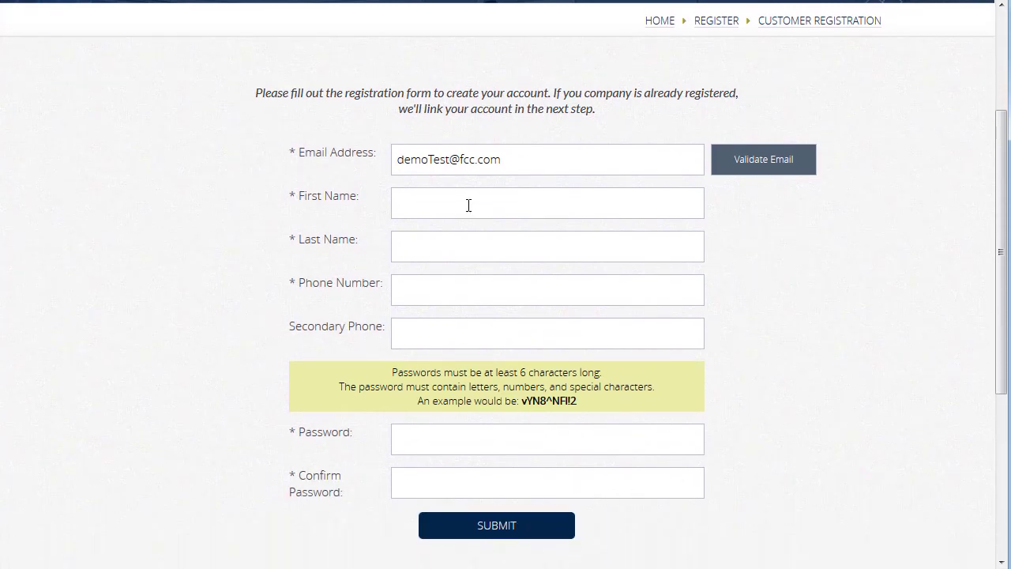
Step: Fill in the customer's first name, last name and phone number
left_click(467, 202)
key("Tab")
key("Tab")
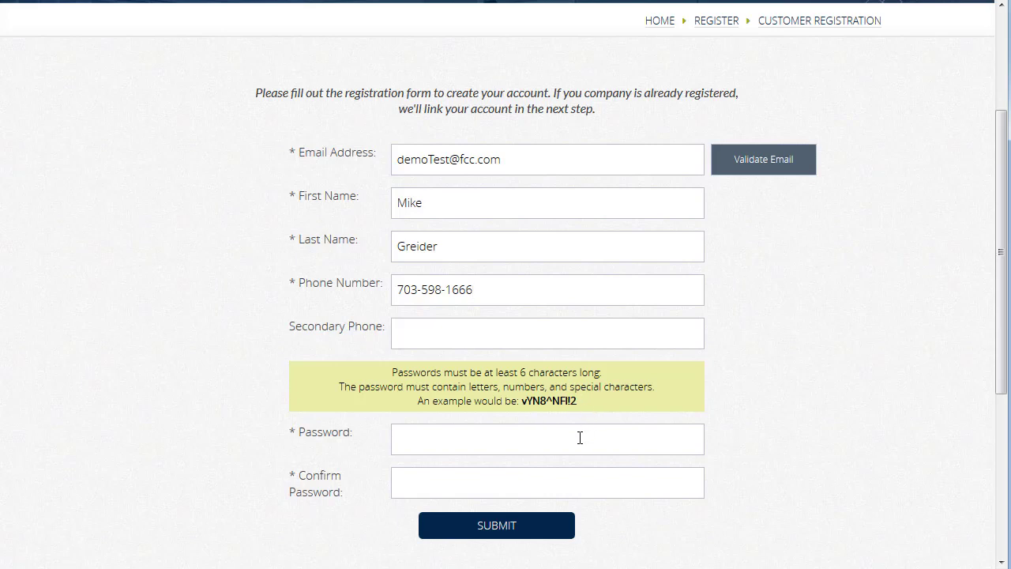
Step: Enter and confirm the account password, then submit the registration
type("••••••••")
key("Tab")
type("••••••••")
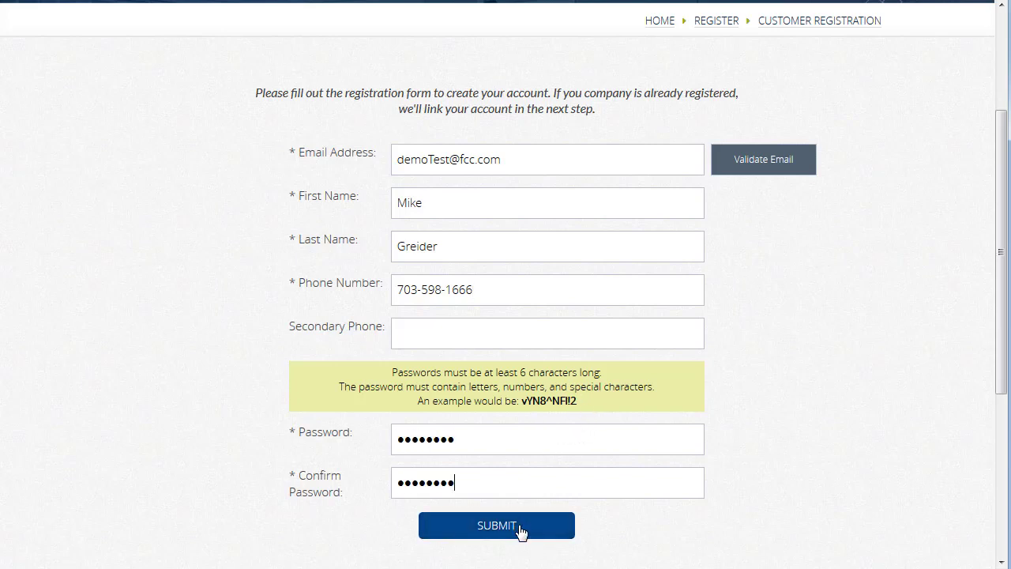
left_click(520, 535)
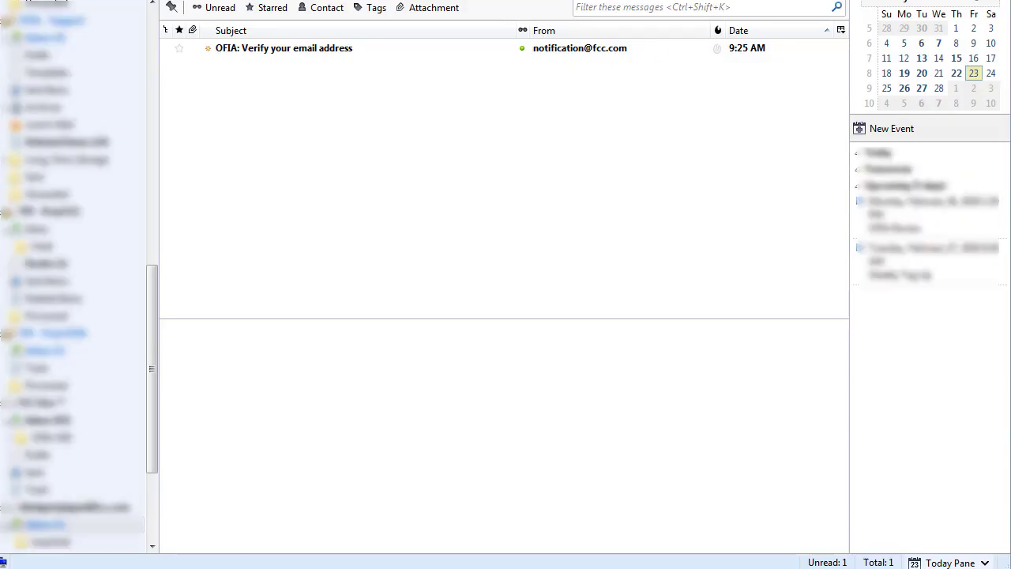
Step: Verify the account through the link in the 'OFIA: Verify your email address' message
left_click(351, 54)
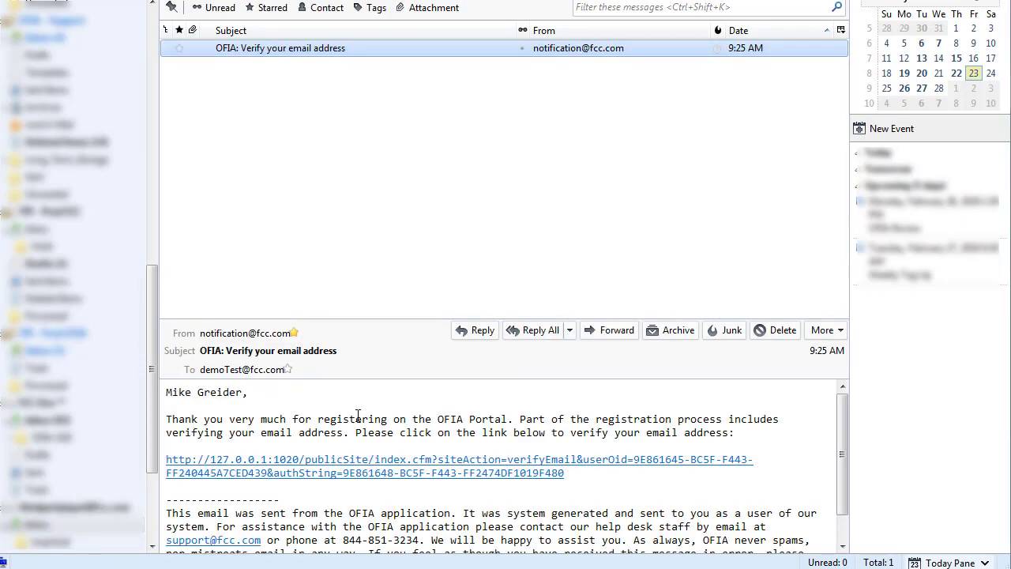
left_click(347, 467)
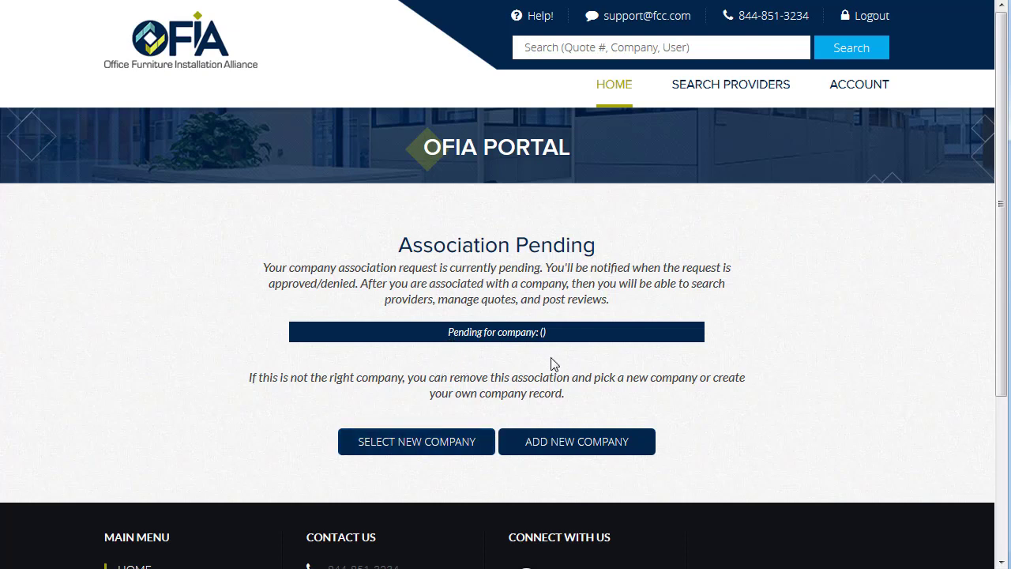
Step: Choose ADD NEW COMPANY on the Association Pending page
left_click(631, 451)
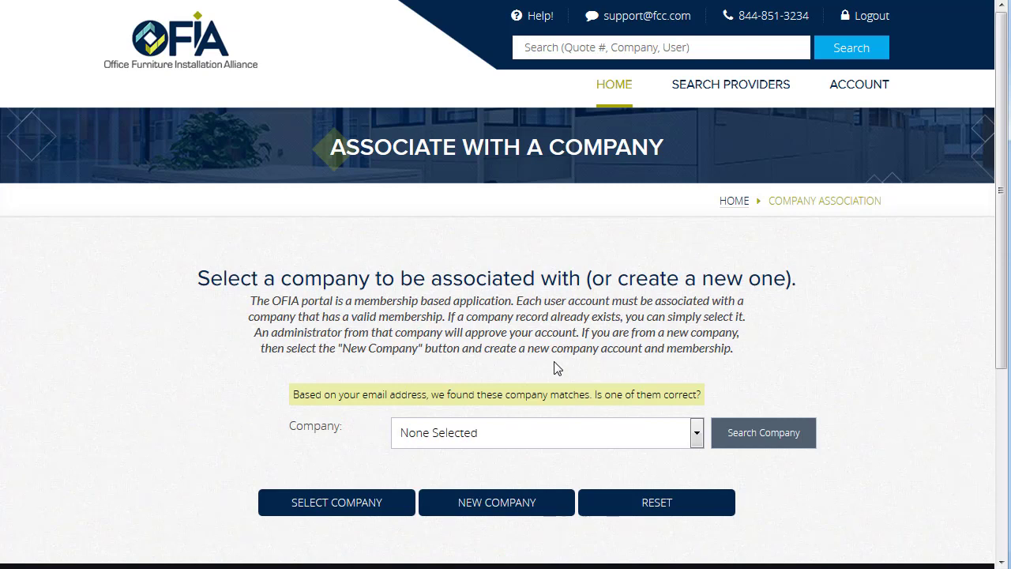
Step: Switch to creating a new company and name it 'Test Company'
left_click(542, 436)
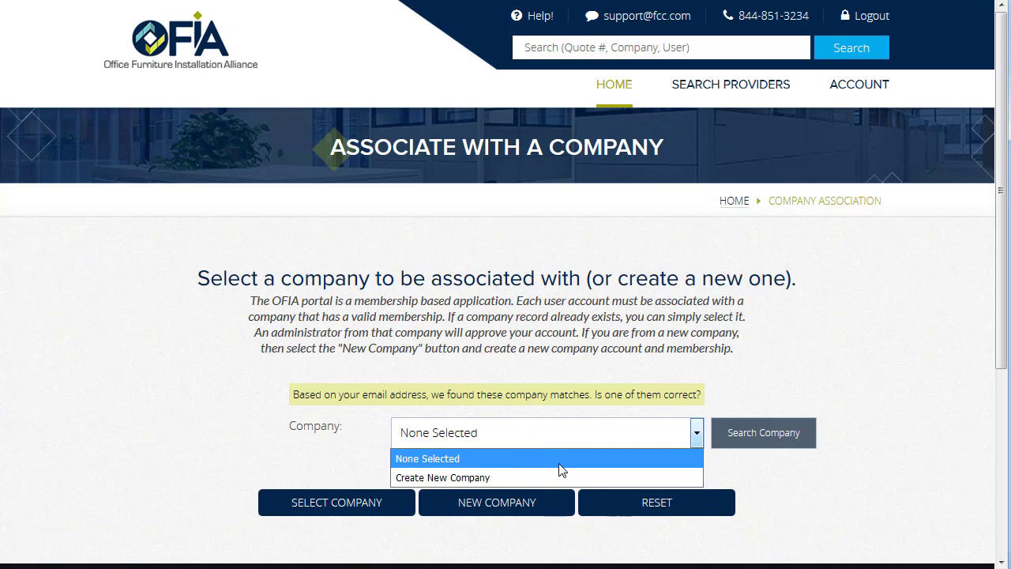
left_click(558, 464)
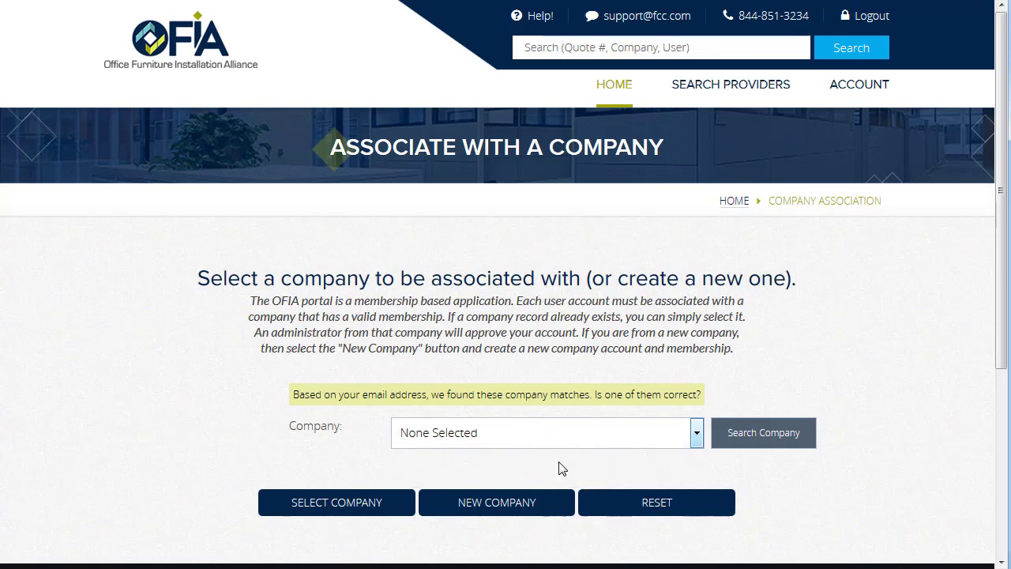
left_click(477, 503)
scroll(419, 385, "down", 2)
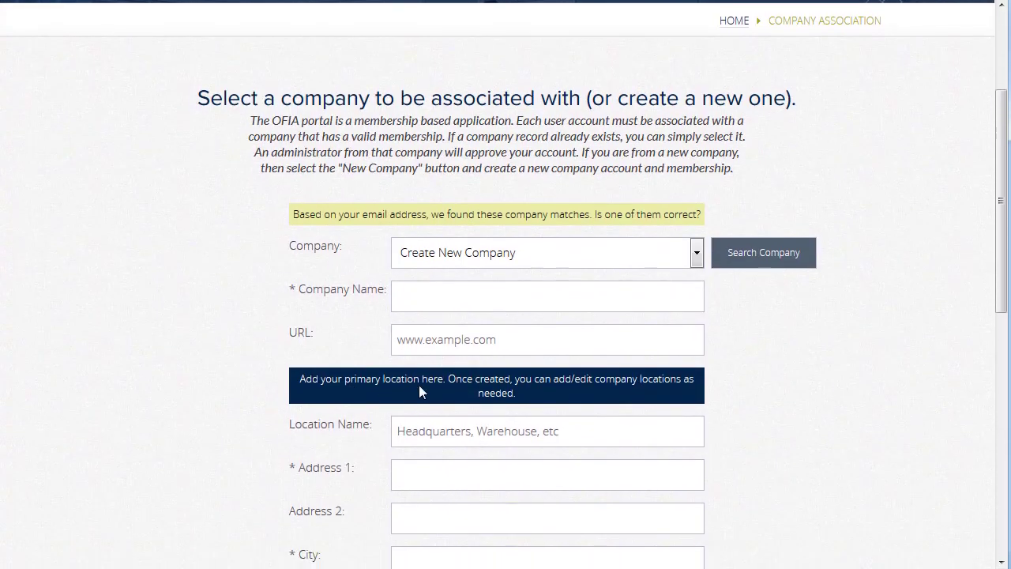
left_click(485, 305)
type("Test Company")
scroll(447, 403, "down", 1)
Step: Fill in the company's street address, city, state and postal code, then add the company
left_click(447, 380)
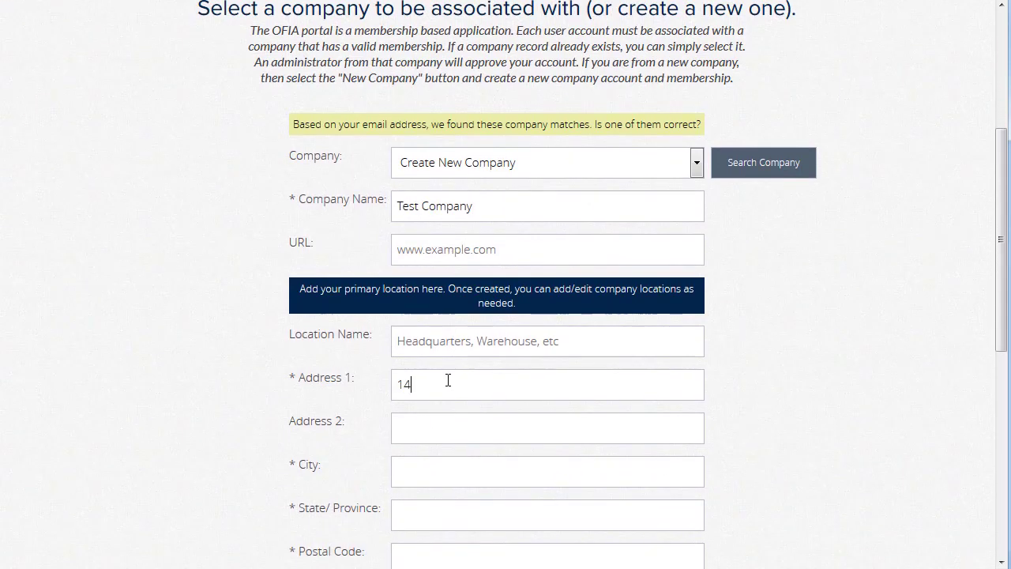
key("Tab")
key("Tab")
type("ca")
key("BackSpace")
key("BackSpace")
type("Centrevile")
key("Tab")
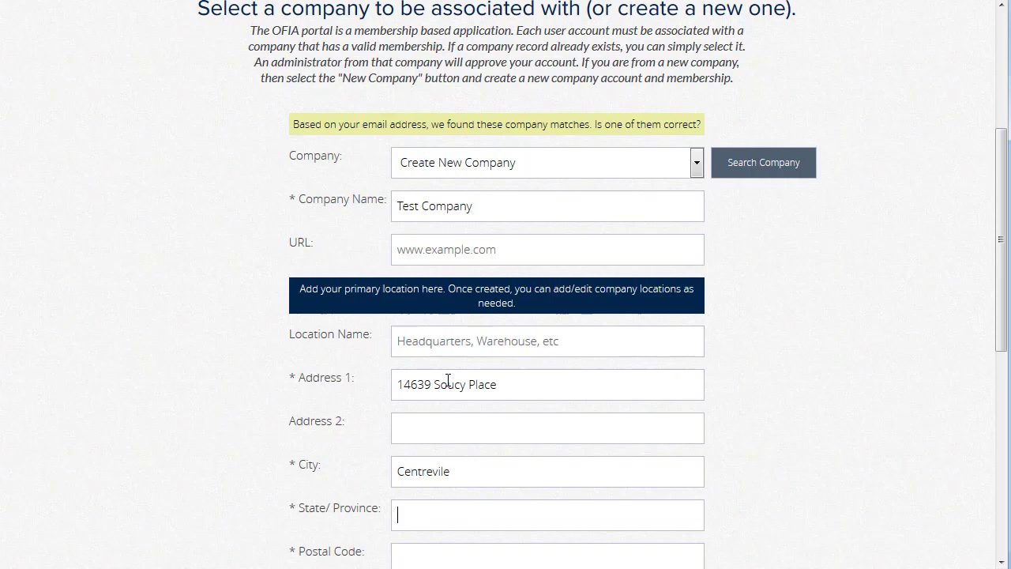
type("VA")
key("Tab")
type("20120")
key("Tab")
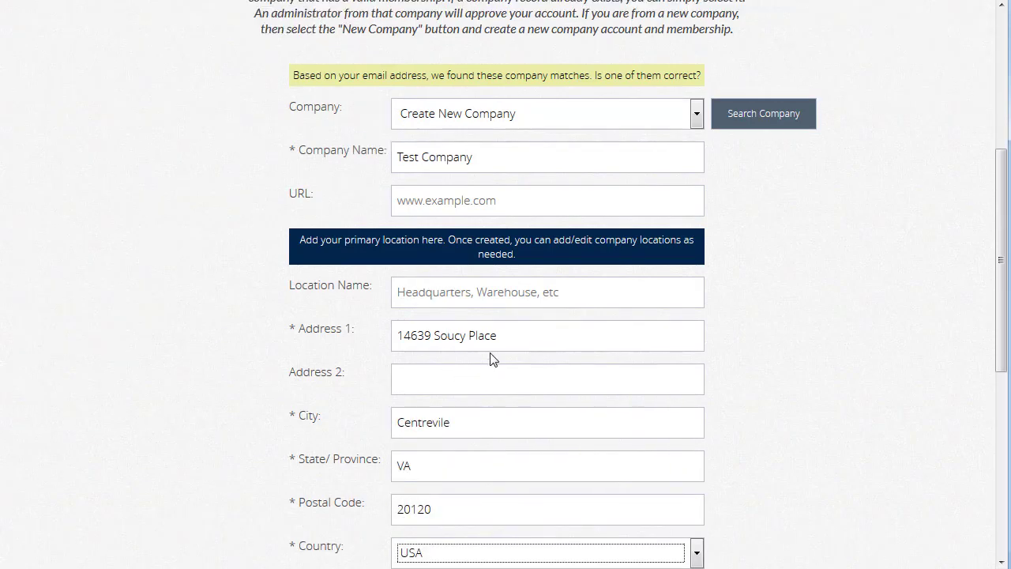
scroll(553, 339, "down", 3)
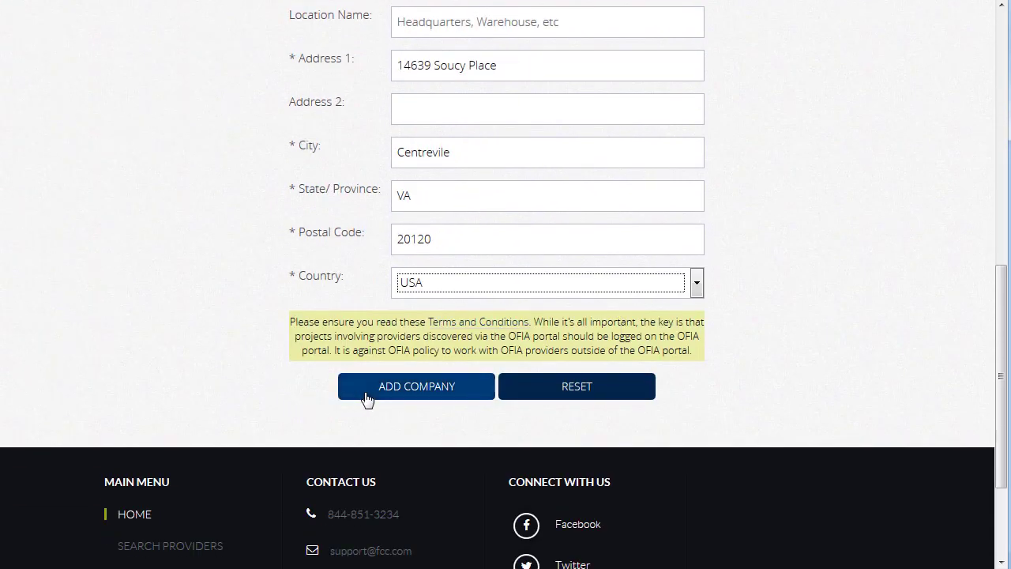
left_click(460, 395)
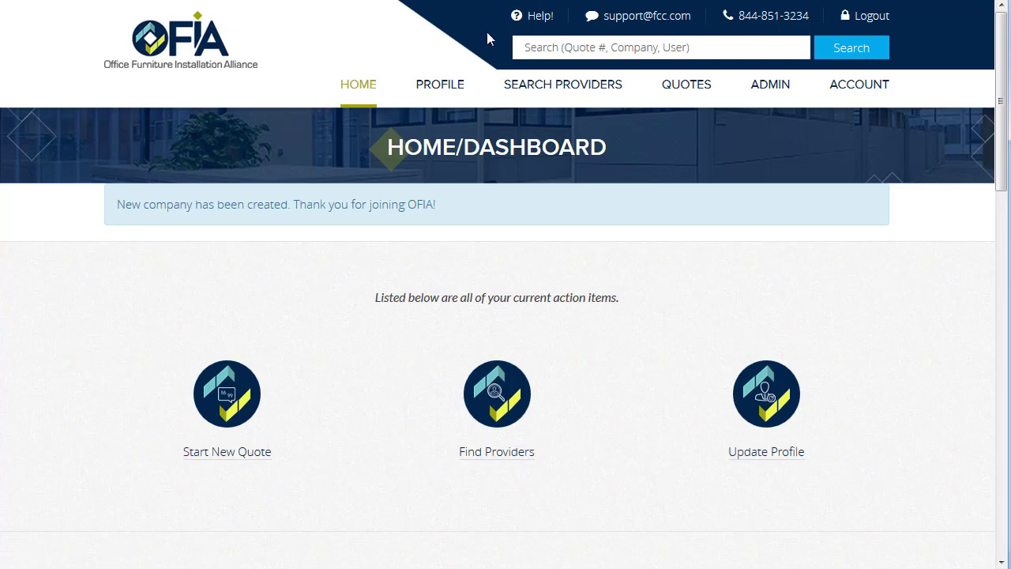
Step: Go to the Help page from the dashboard header
left_click(542, 24)
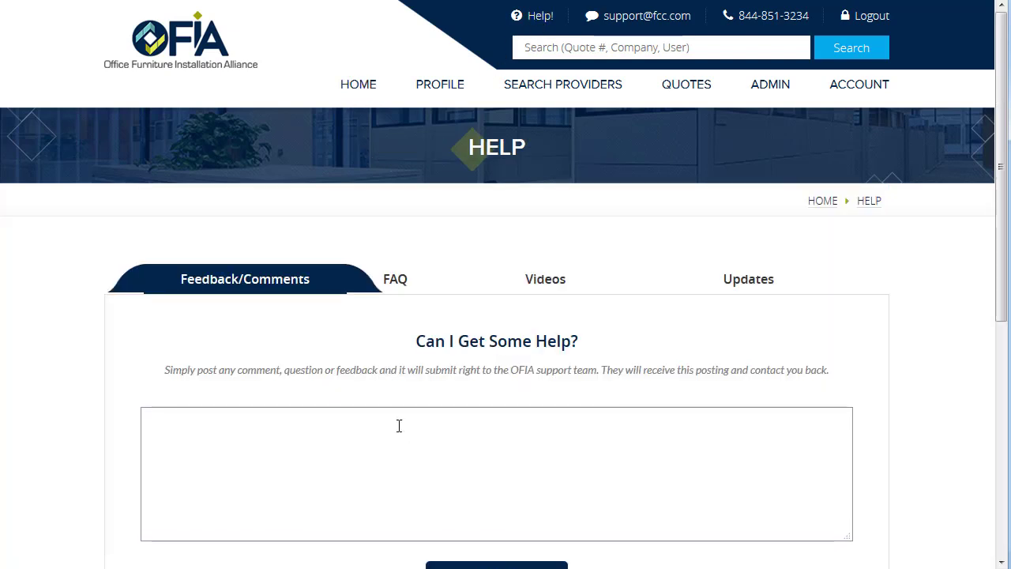
left_click(407, 282)
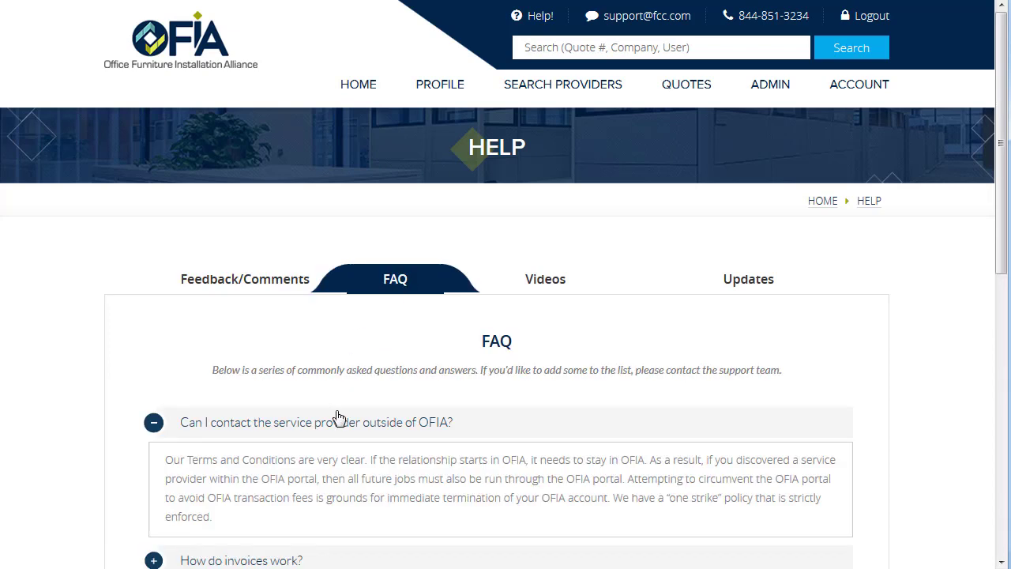
left_click(544, 281)
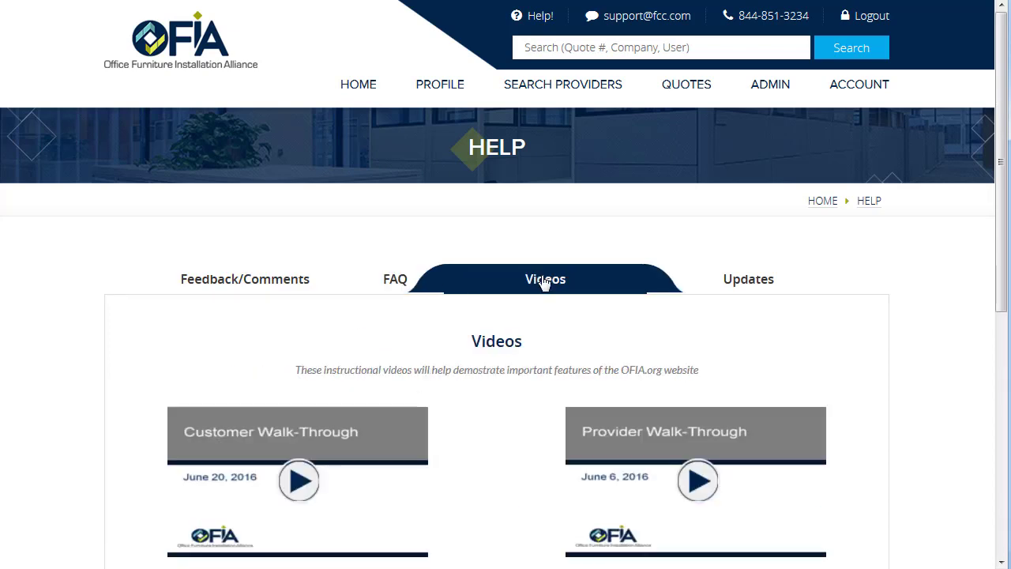
left_click(743, 286)
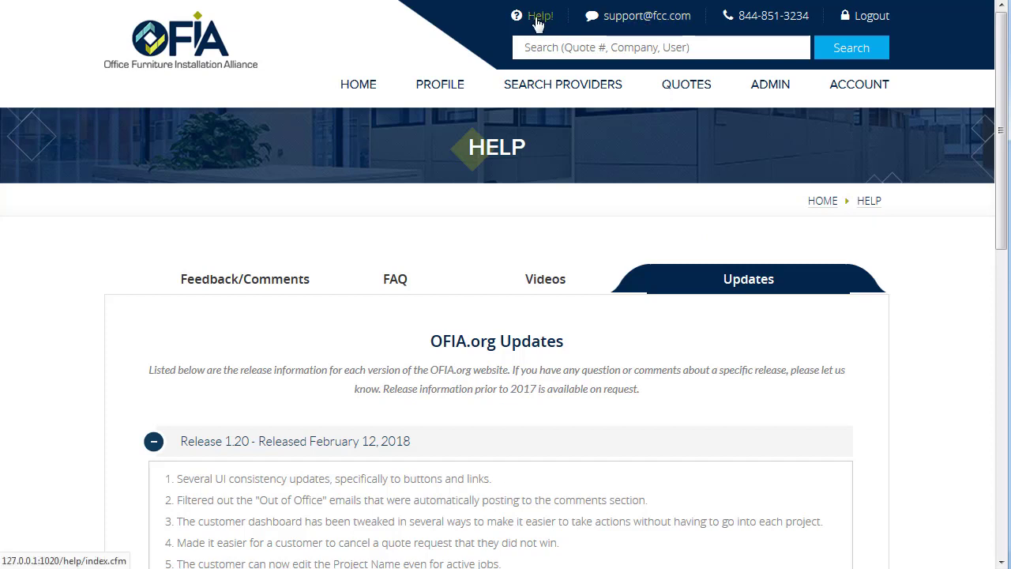
left_click(367, 88)
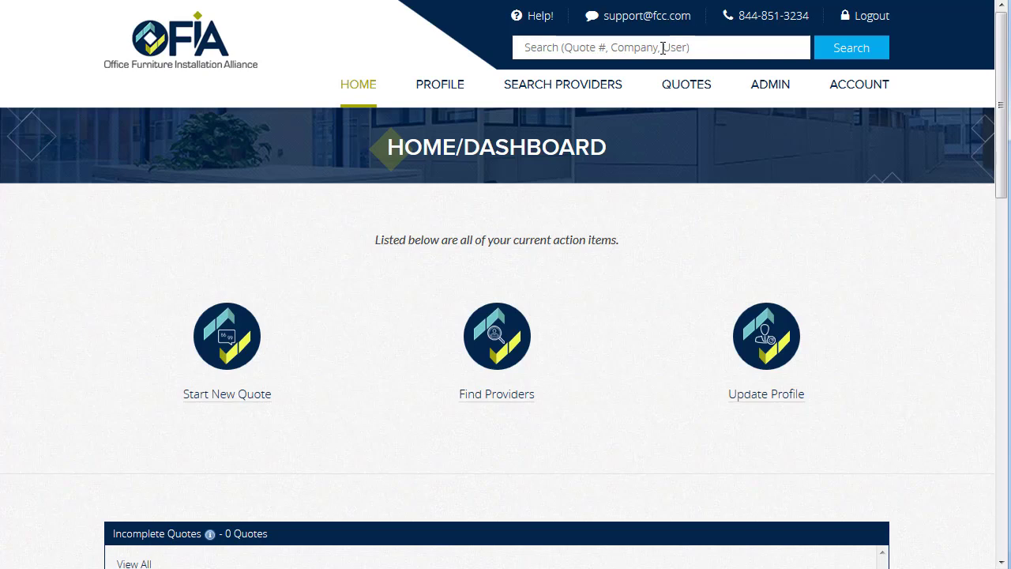
Step: Open the Test Company profile, check its location map, and request the edit form
scroll(113, 398, "down", 1)
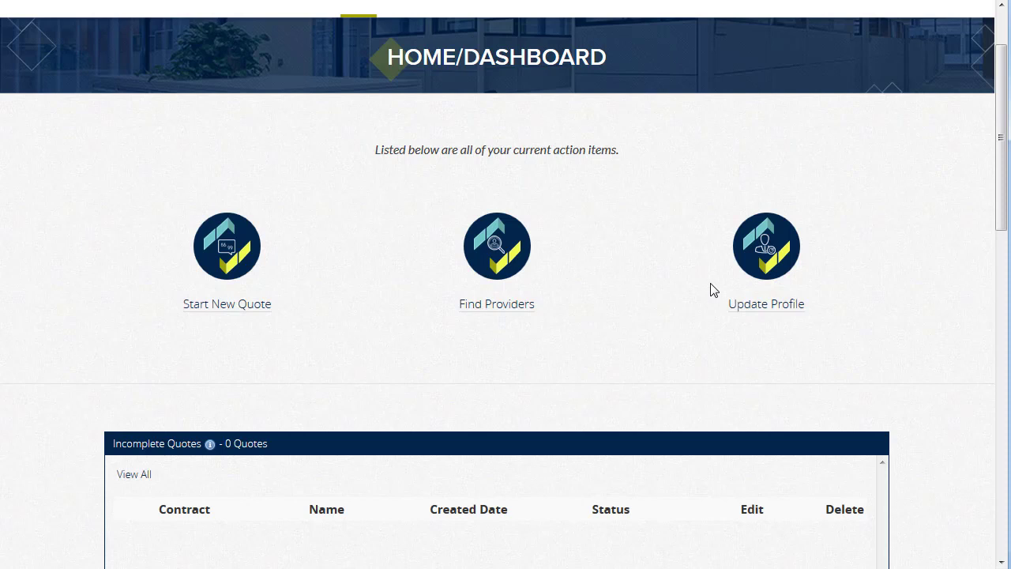
left_click(772, 273)
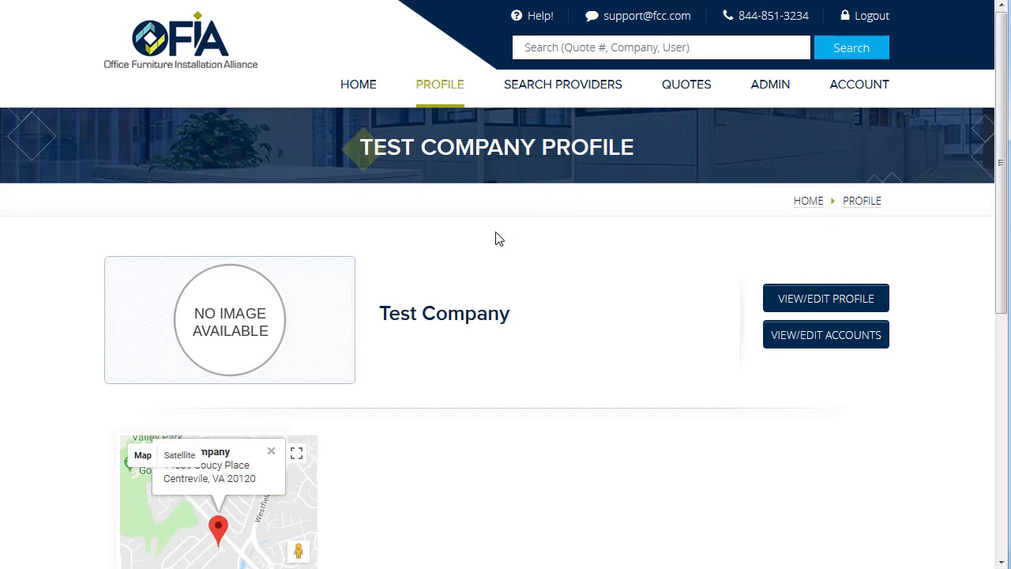
scroll(514, 348, "down", 2)
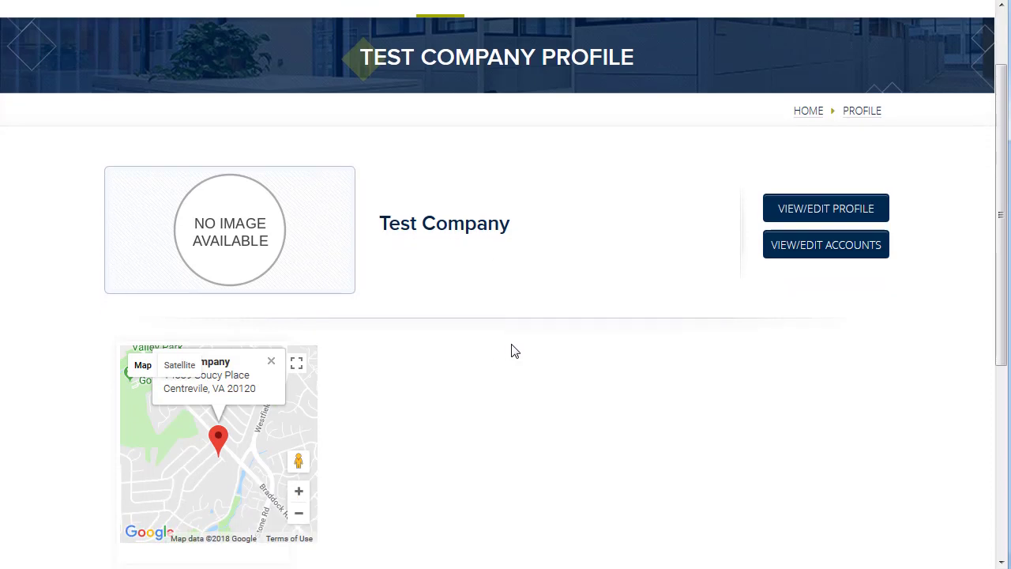
scroll(711, 330, "up", 2)
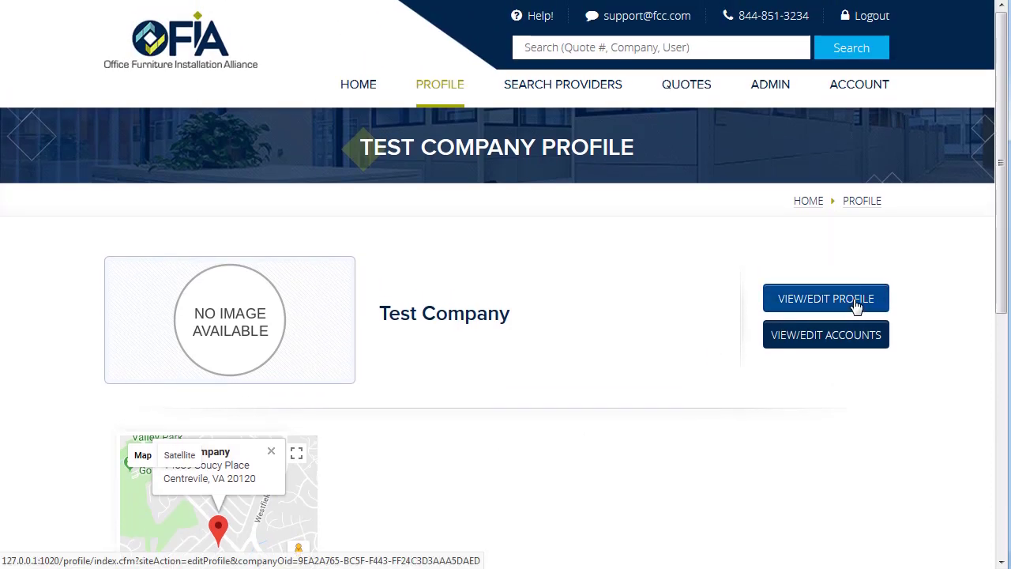
left_click(857, 306)
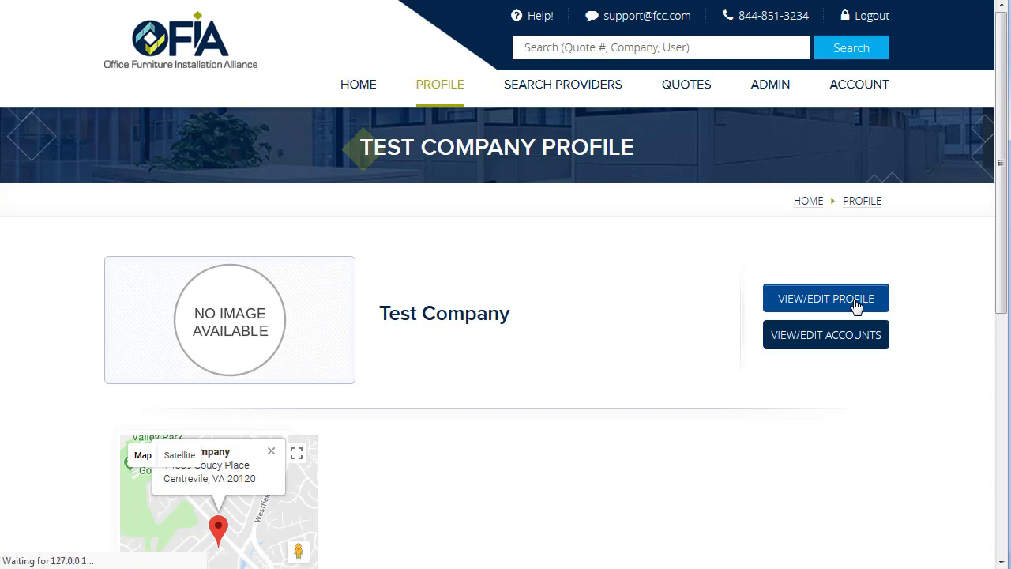
Step: Select the company user in the Always Notify list and save the profile
scroll(900, 284, "down", 2)
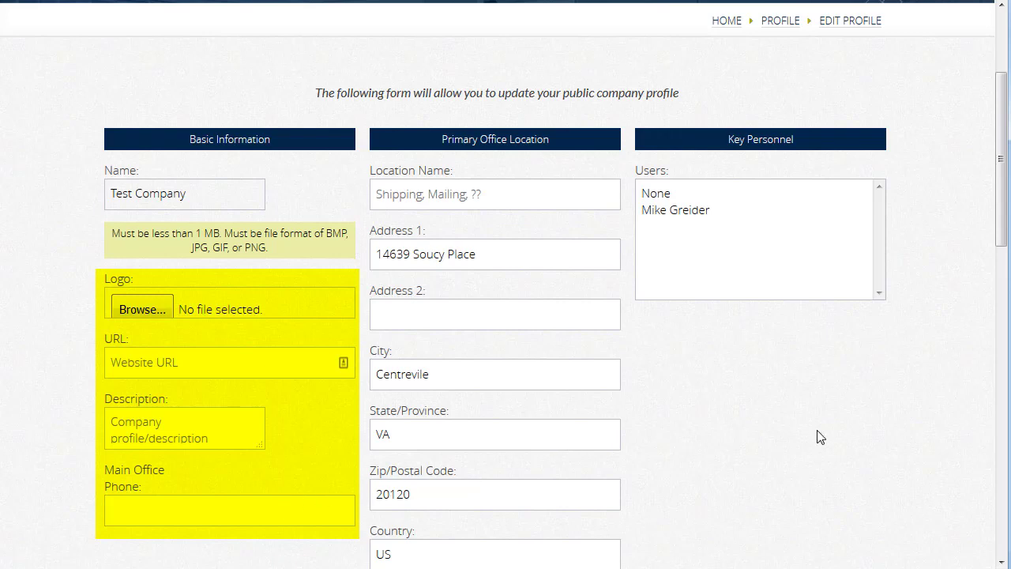
scroll(826, 427, "down", 5)
scroll(832, 427, "down", 3)
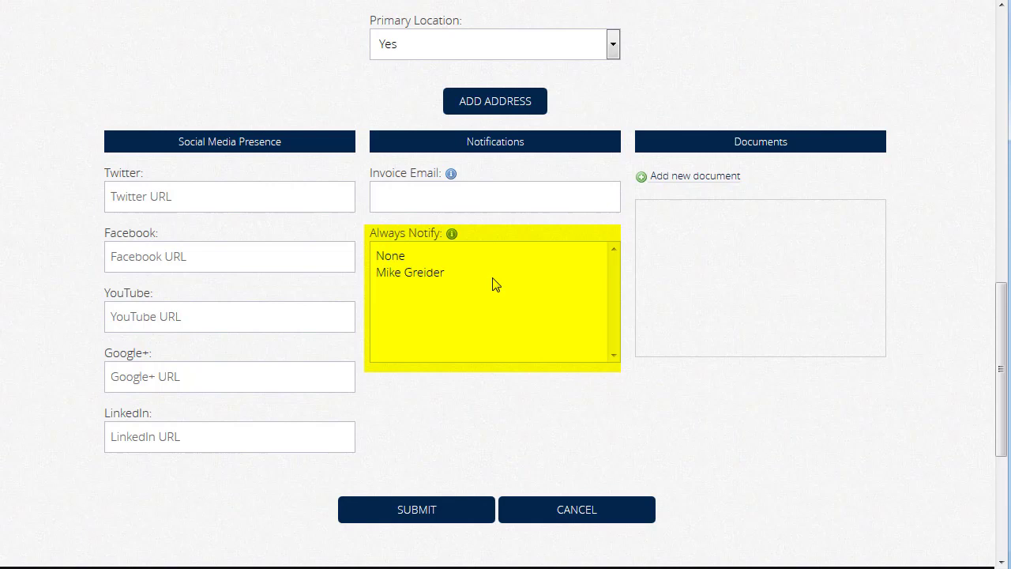
left_click(418, 274)
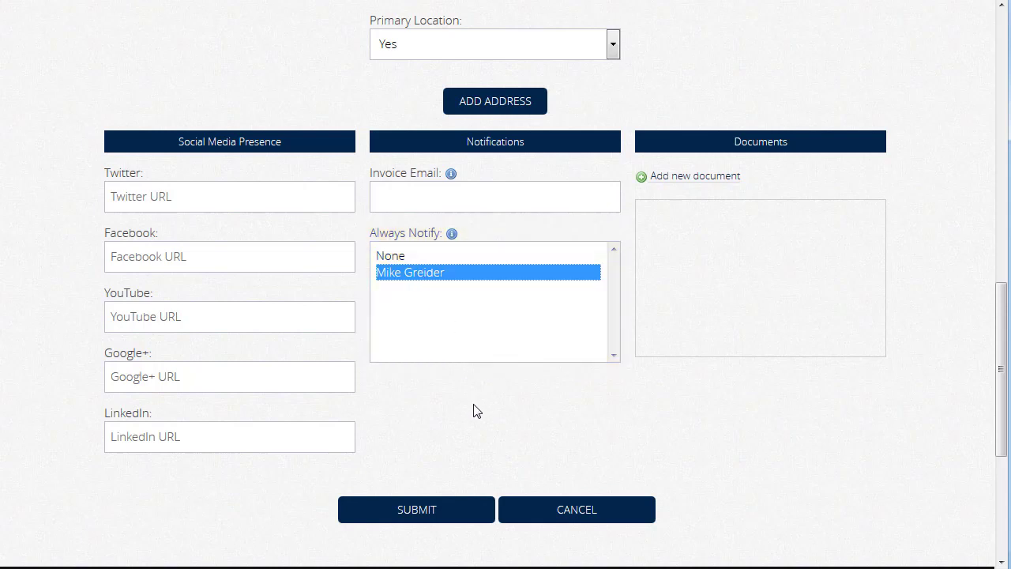
left_click(434, 515)
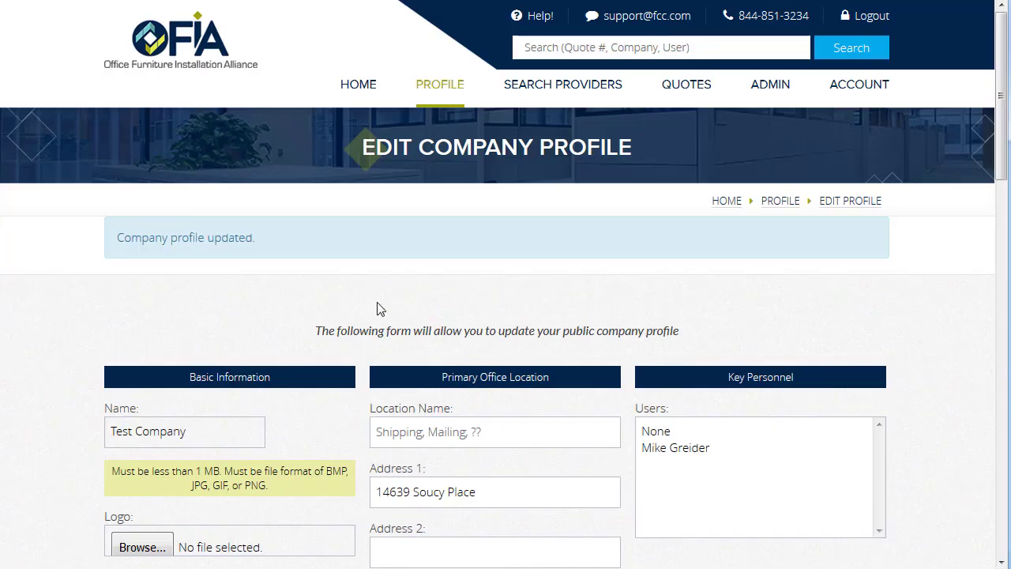
Step: Scroll through the Home dashboard's quote, job, stats and admin panels and back to the top
left_click(352, 88)
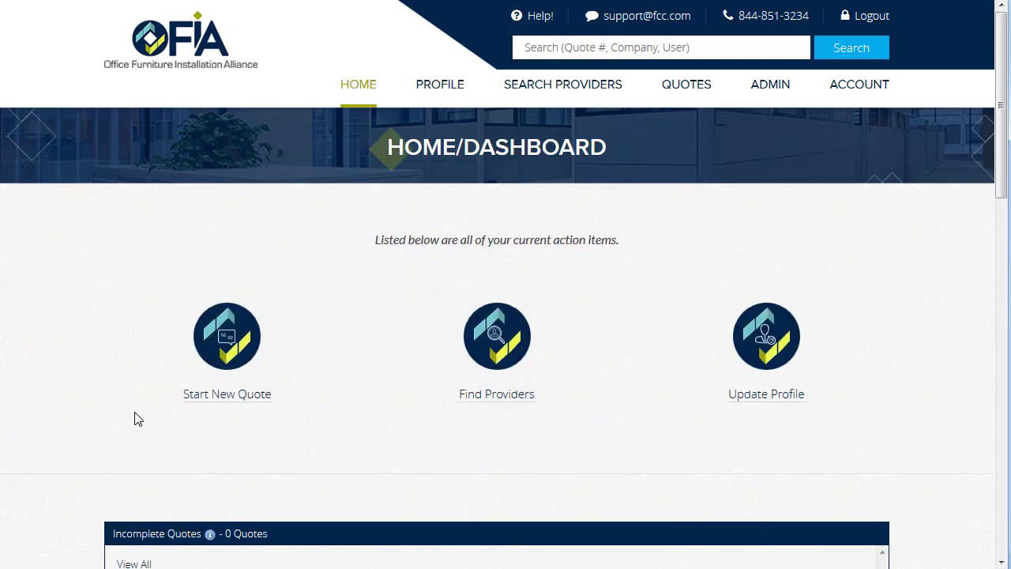
scroll(916, 332, "down", 3)
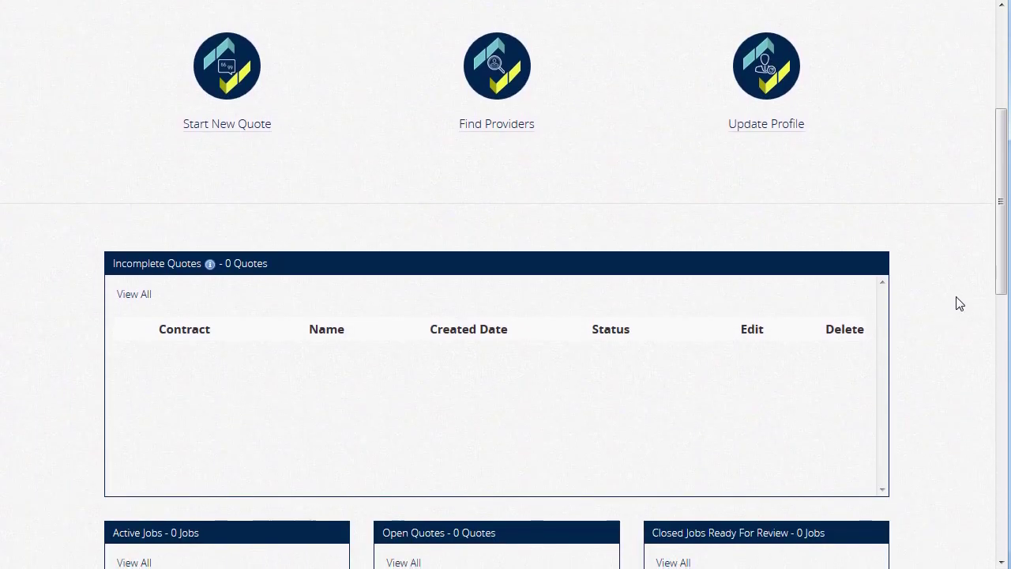
left_click_drag(1003, 263, 1004, 348)
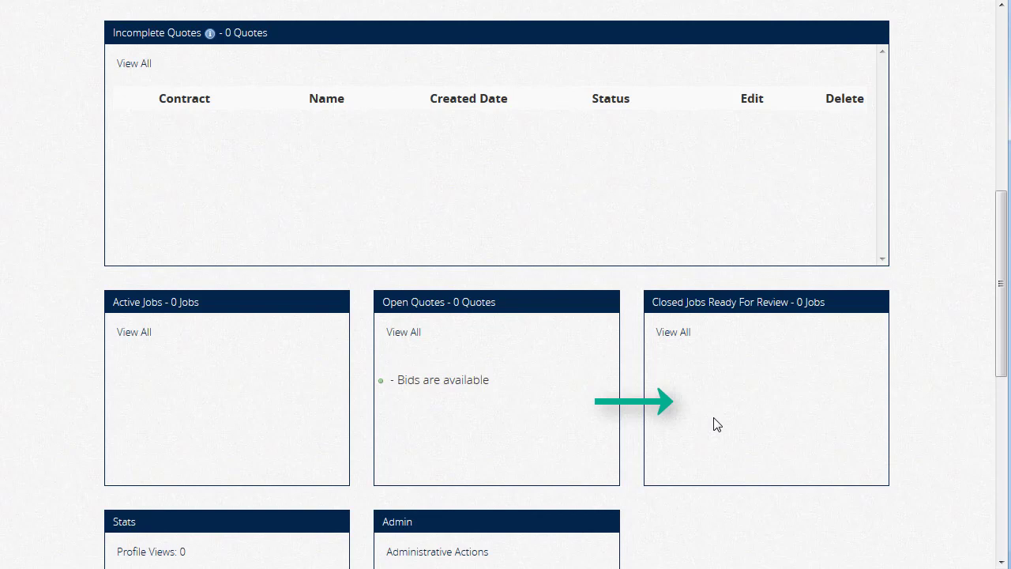
scroll(715, 422, "down", 3)
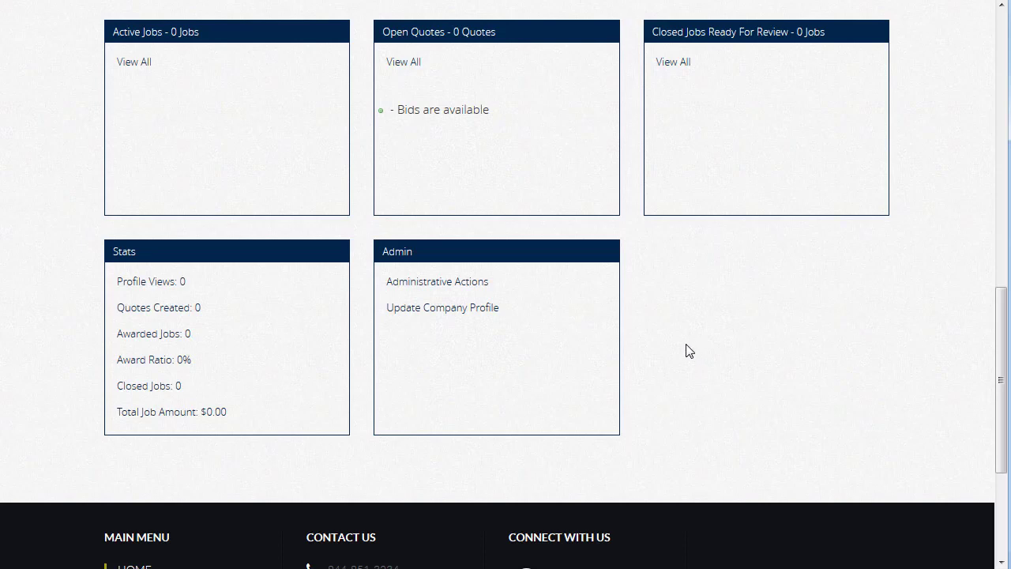
scroll(685, 351, "up", 10)
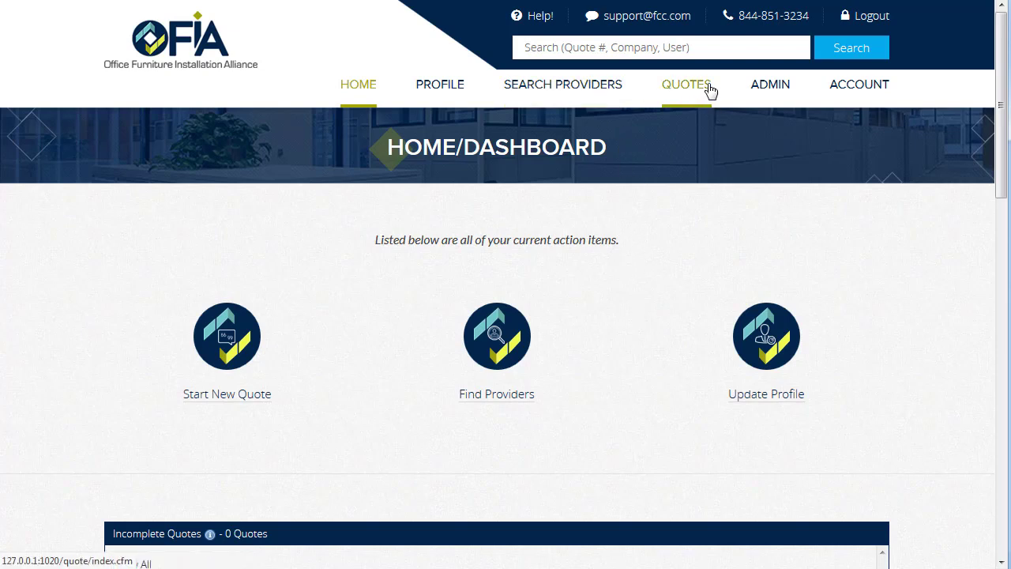
Step: Search for providers near postal code 20120
left_click(598, 88)
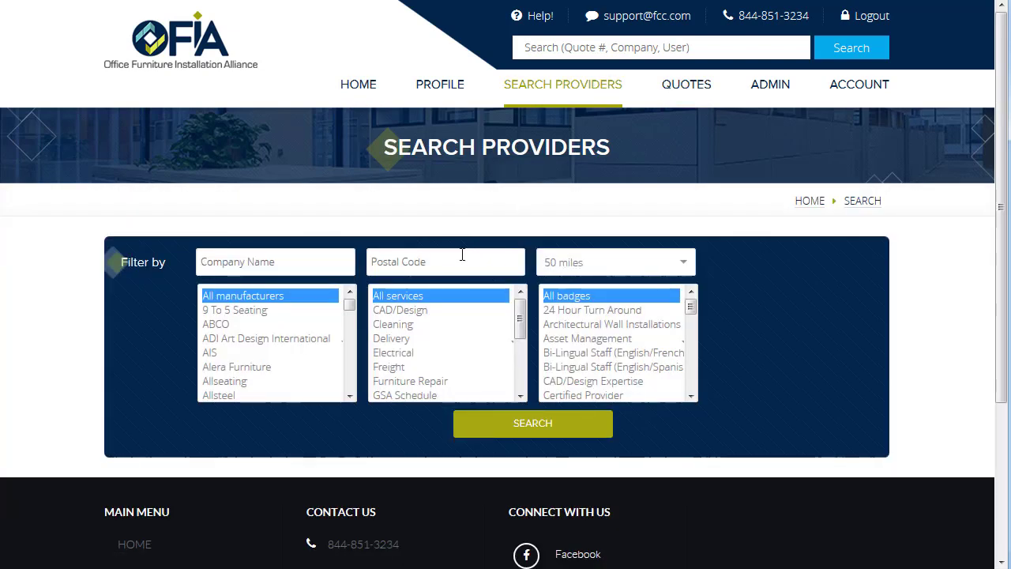
left_click(507, 255)
type("20120")
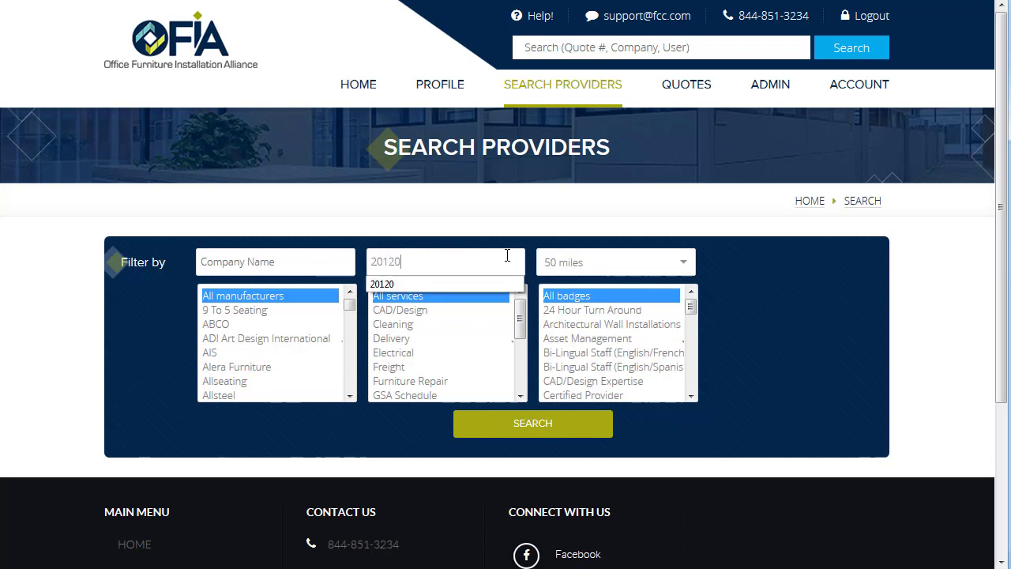
left_click(540, 220)
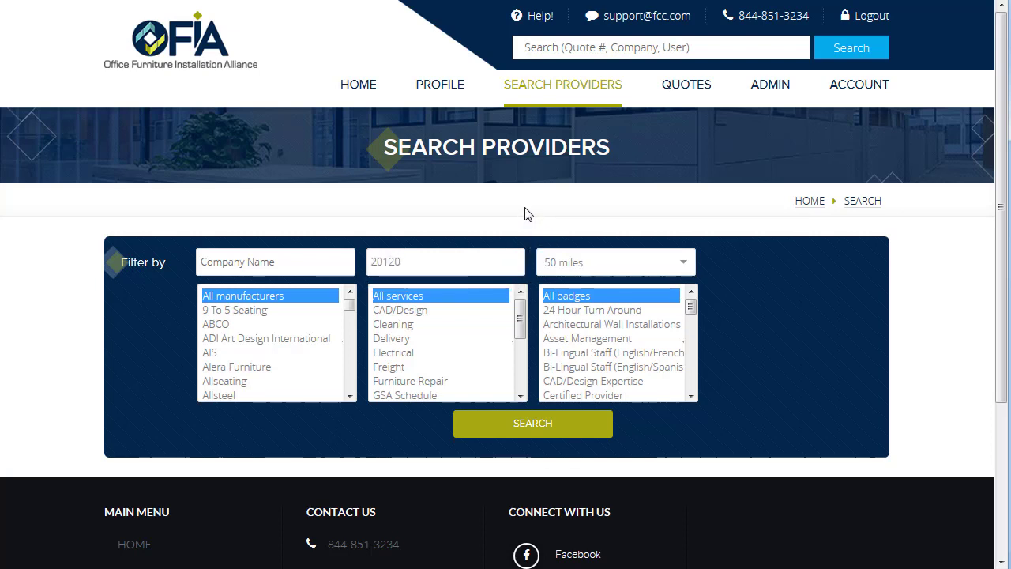
left_click(534, 430)
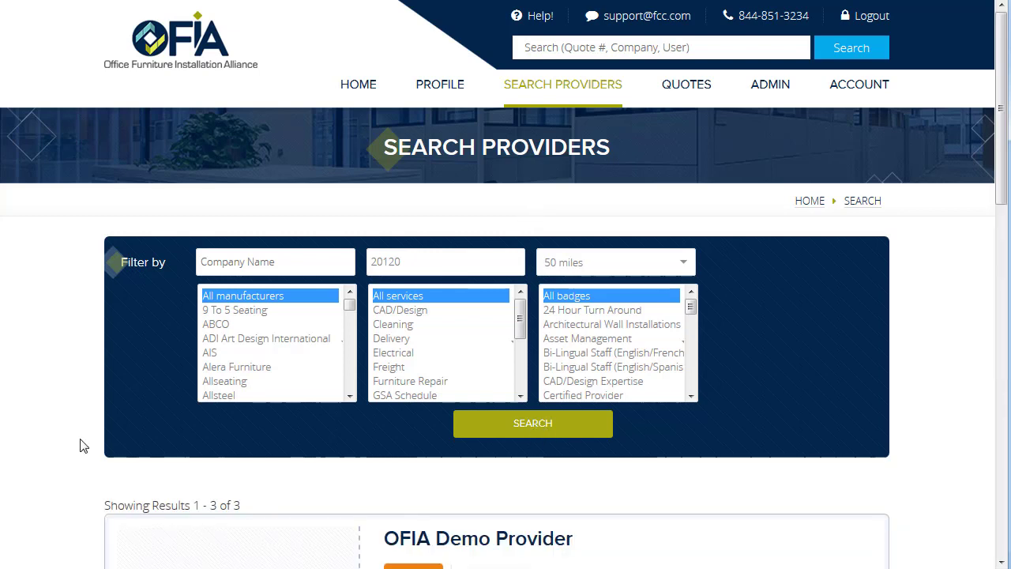
Step: Start a new quote for OFIA Demo Provider from the search results
scroll(81, 444, "down", 3)
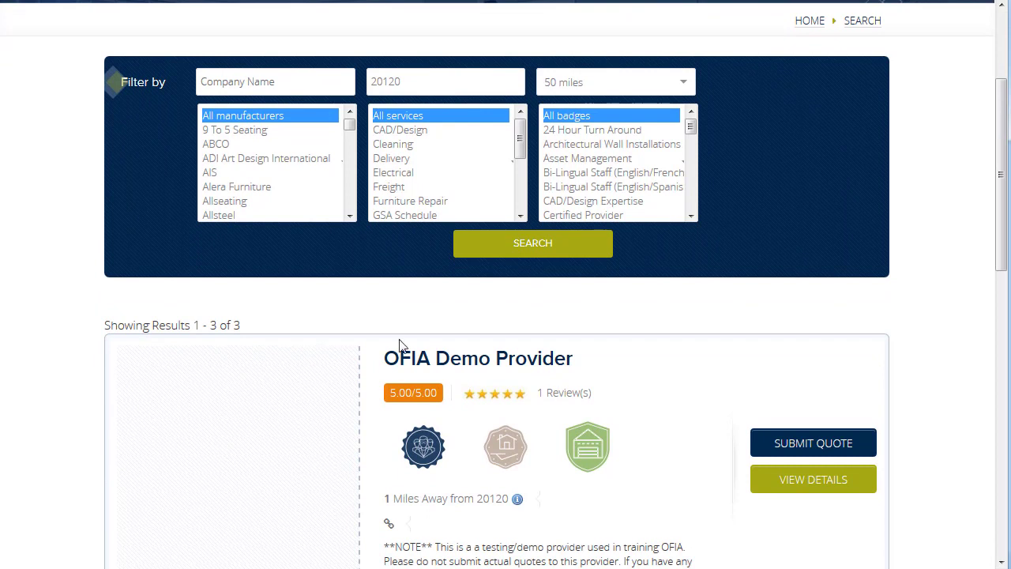
left_click_drag(1005, 177, 1007, 202)
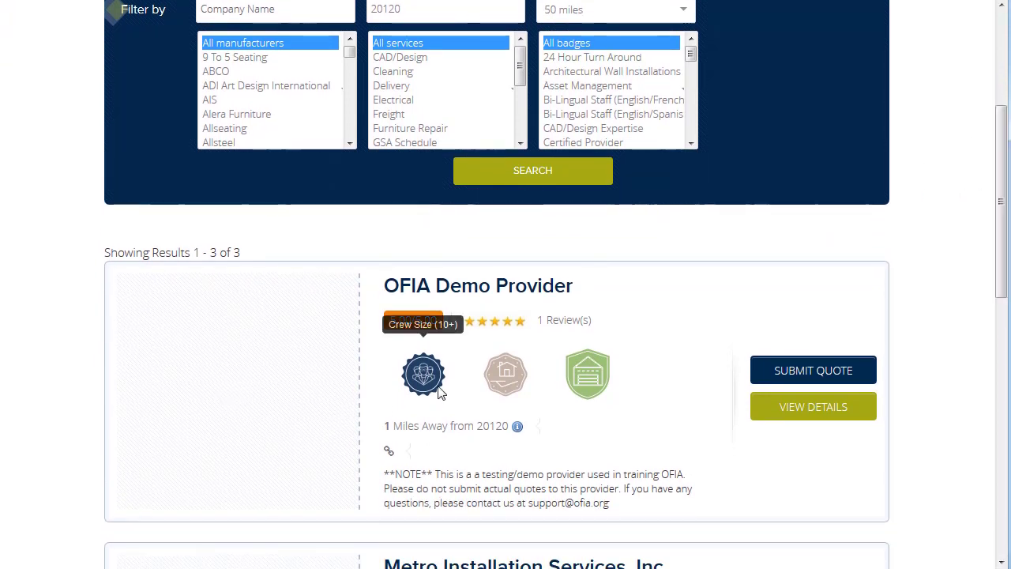
mouse_move(493, 386)
mouse_move(585, 378)
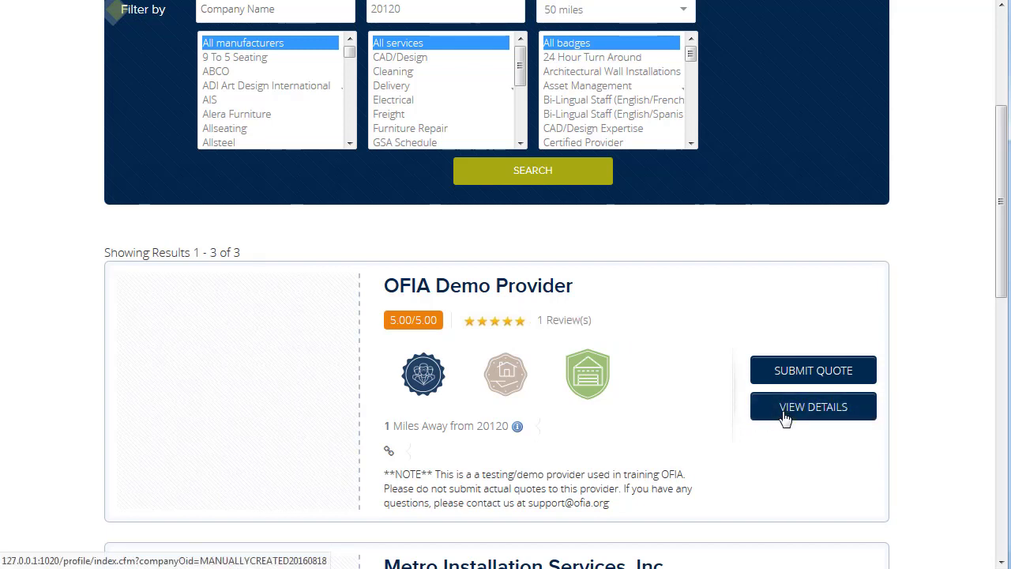
left_click(810, 372)
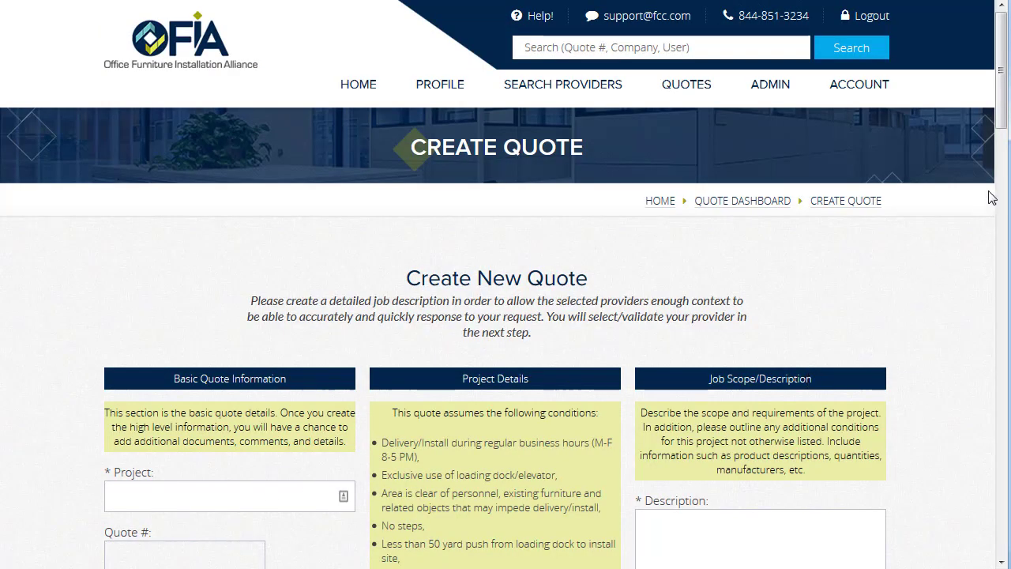
Step: Enter 'Test Project' as the project name and tick the Casegoods - Receive/Deliver/Install/Remove Trash type
left_click_drag(1008, 94, 1008, 147)
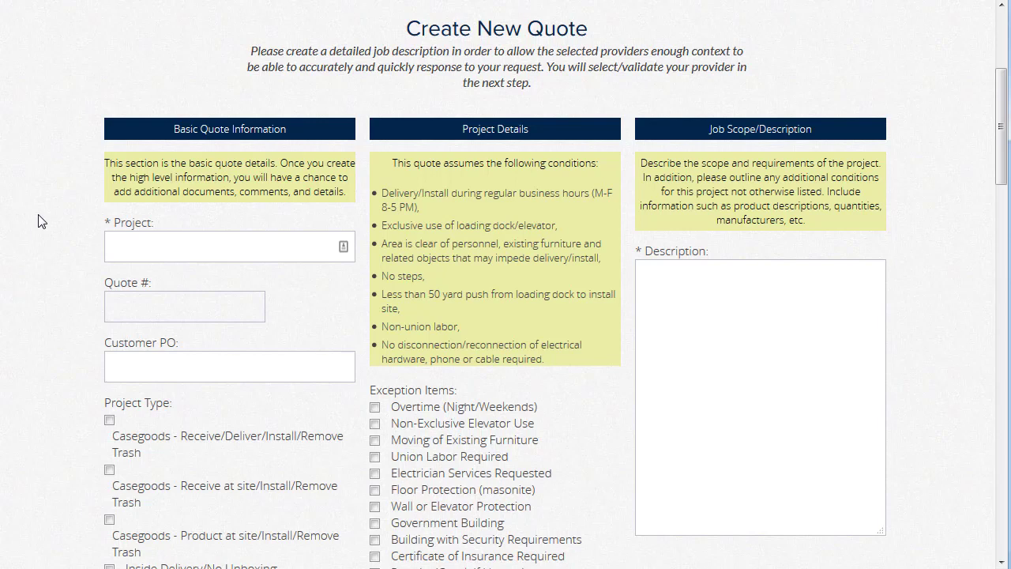
left_click(143, 246)
type("Test Project")
scroll(243, 395, "down", 2)
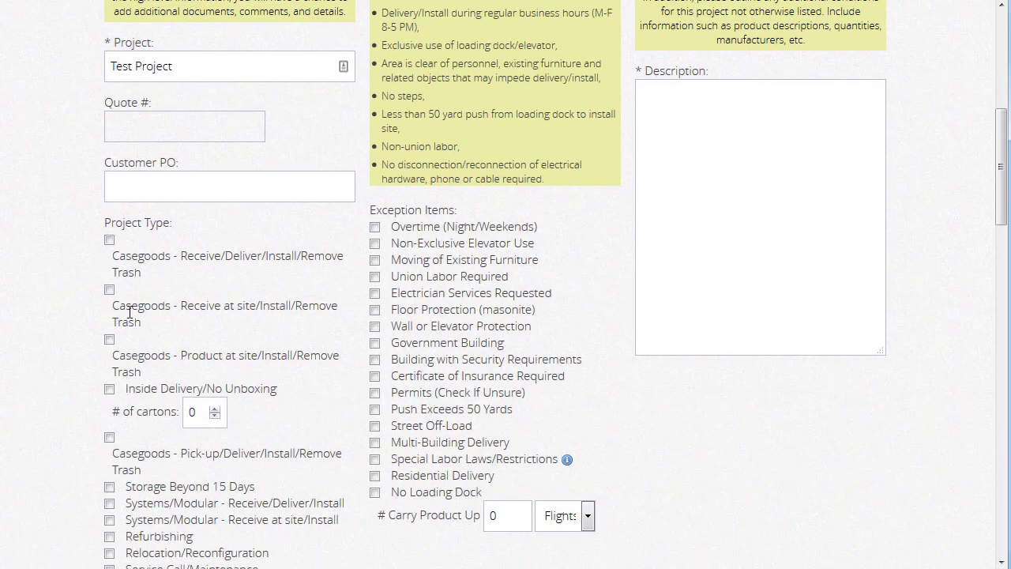
left_click(109, 241)
scroll(597, 286, "up", 1)
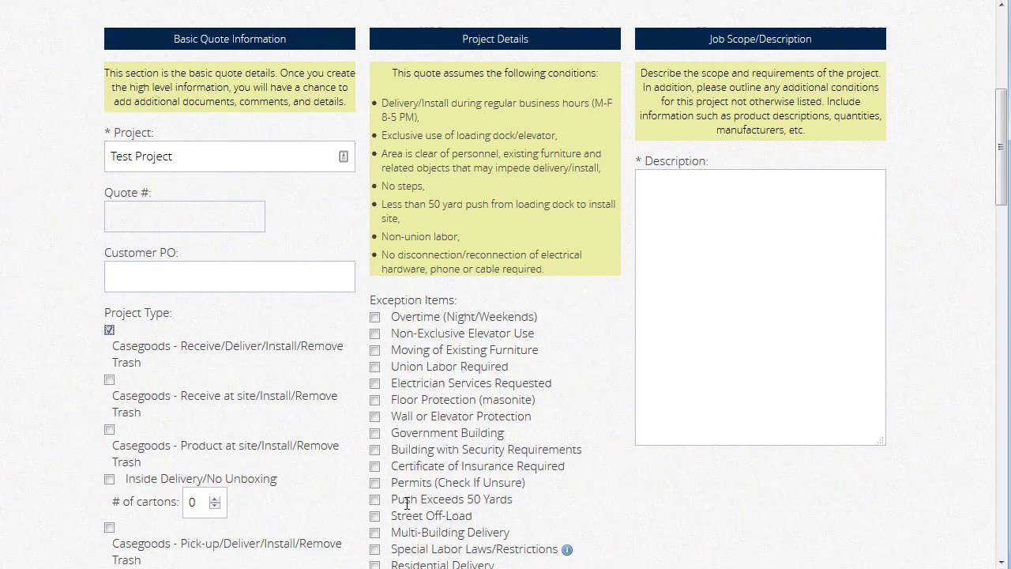
left_click(374, 317)
left_click(760, 246)
type("Sample job description")
key("Return")
key("Return")
type("(1")
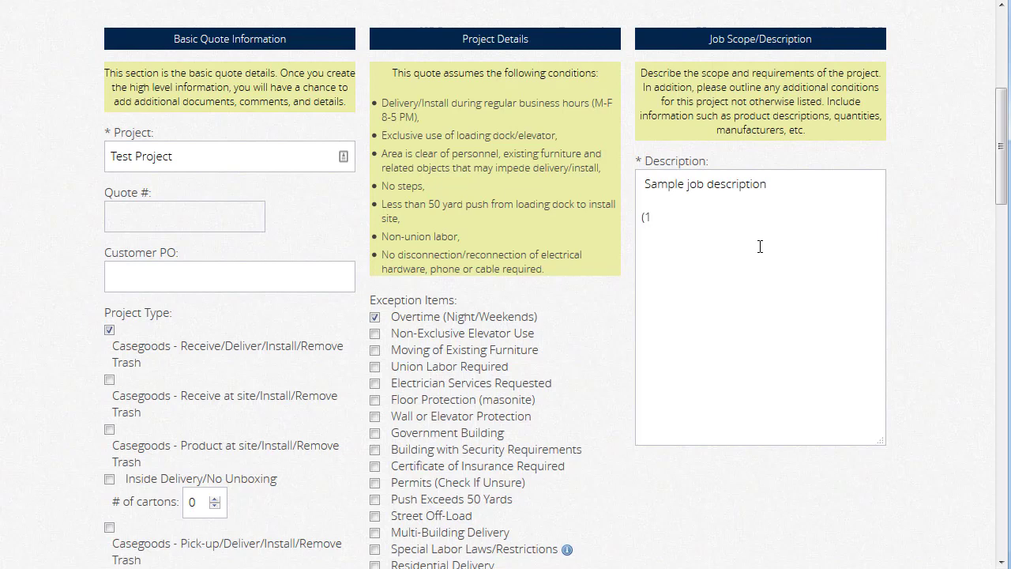
type(") One HON bookcase")
key("Return")
type("(2) ")
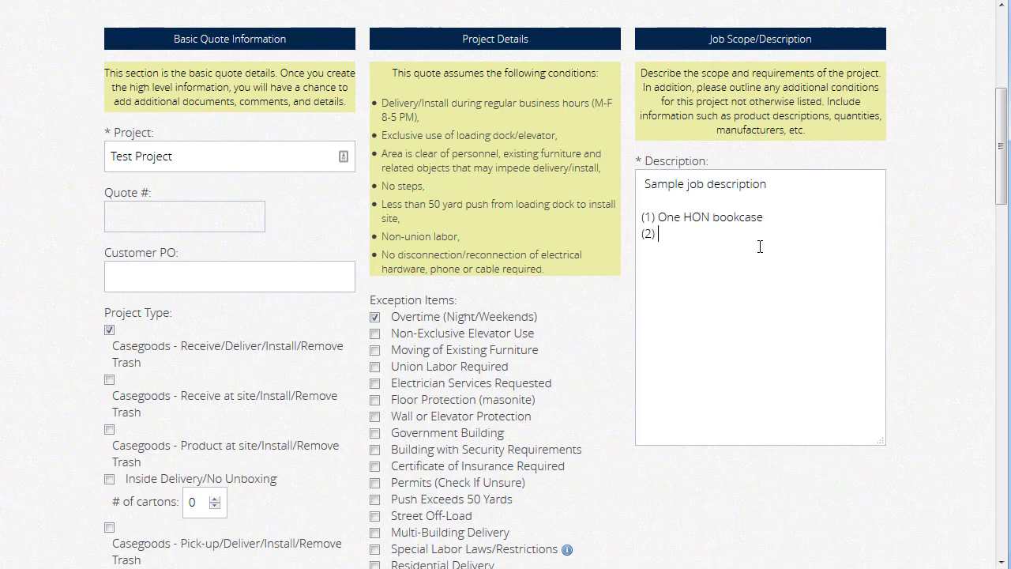
type("Kimball Office Chairs")
key("Return")
key("Return")
type("Overtime delivery")
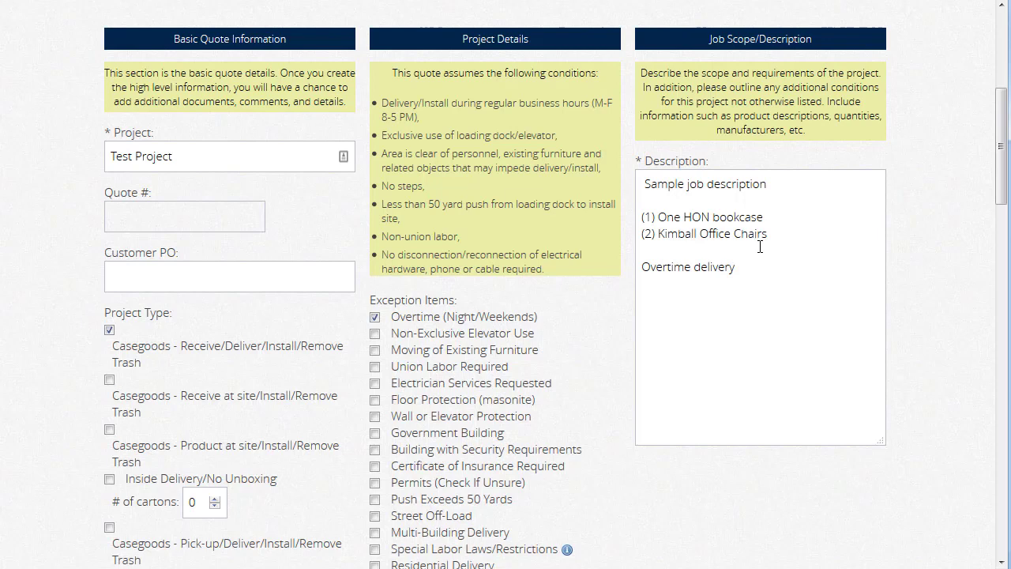
key("Return")
type("Walkthrough Required")
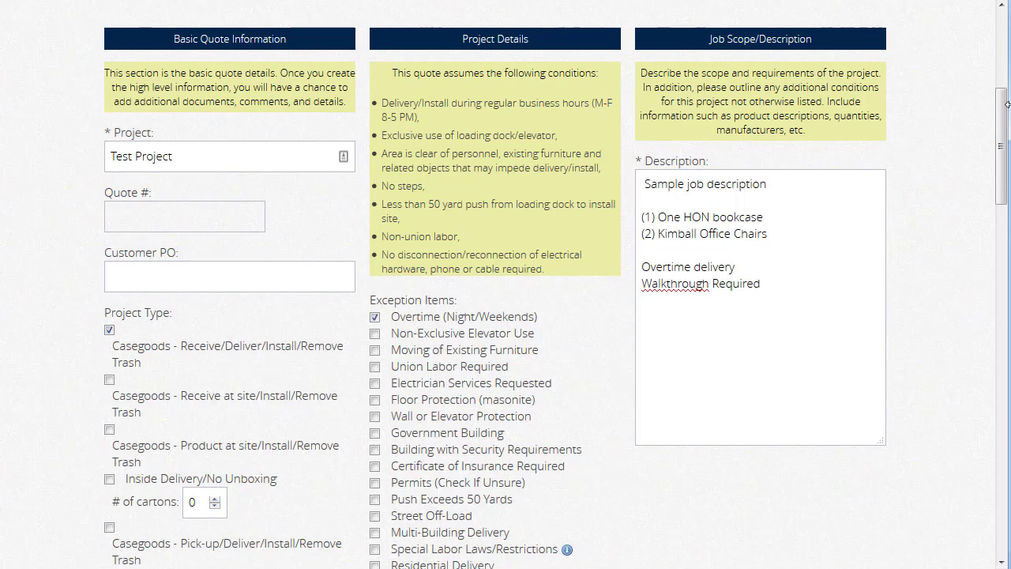
left_click_drag(1001, 136, 1002, 299)
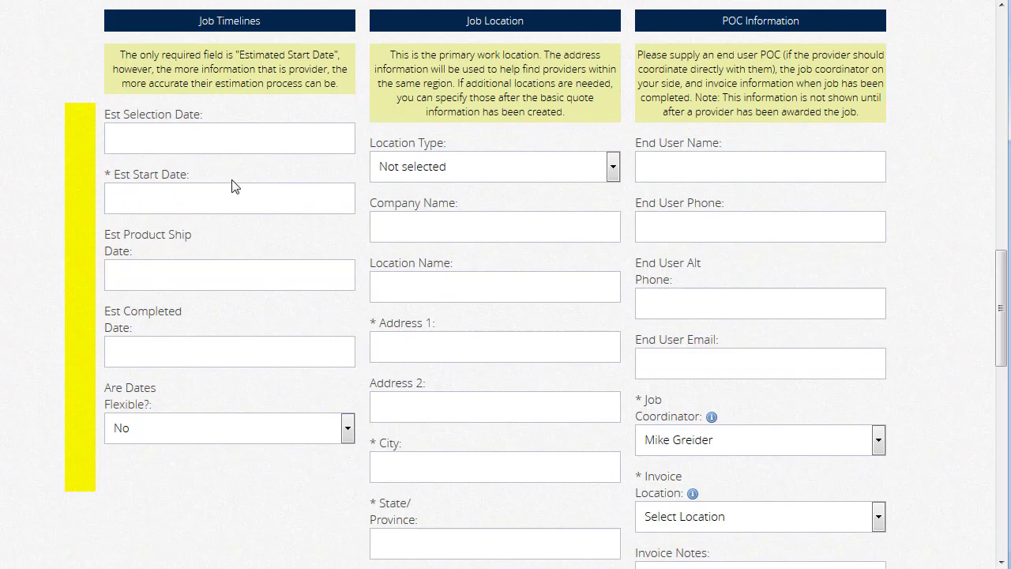
Step: Pick start 02/26/2018, ship 02/27/2018, completion 03/01/2018, and answer Yes to dates flexible
left_click(236, 200)
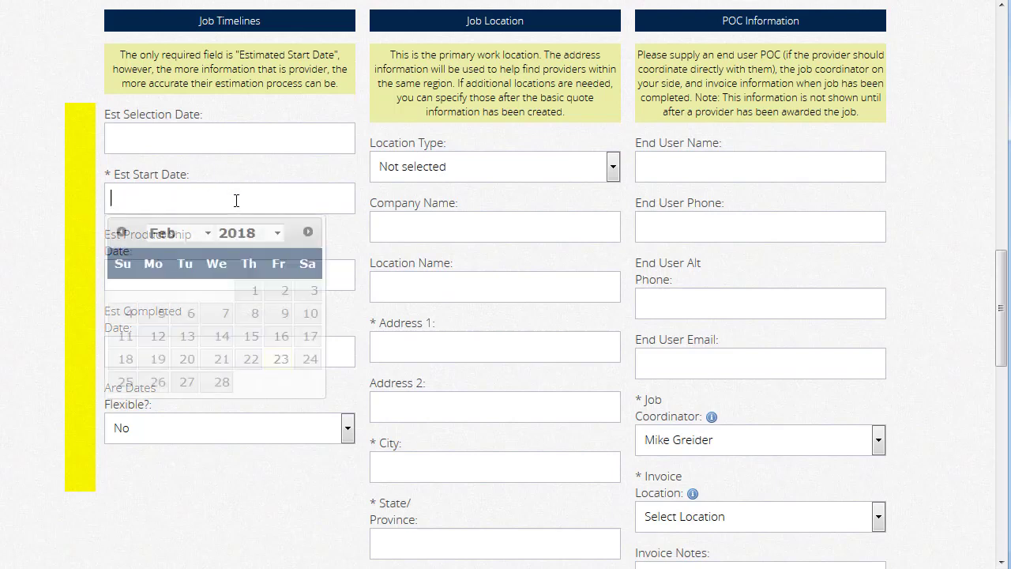
left_click(160, 382)
left_click(210, 273)
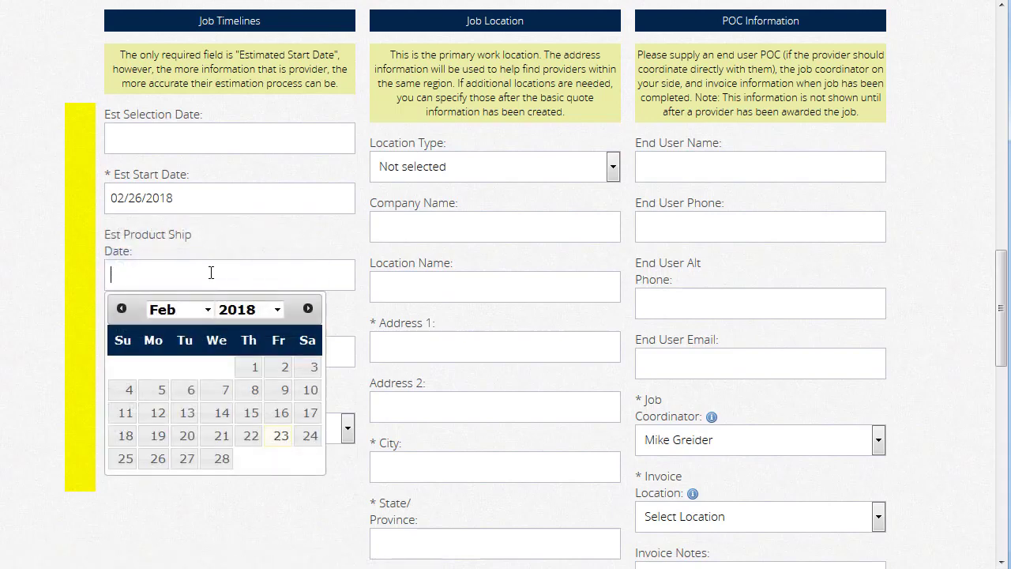
left_click(189, 460)
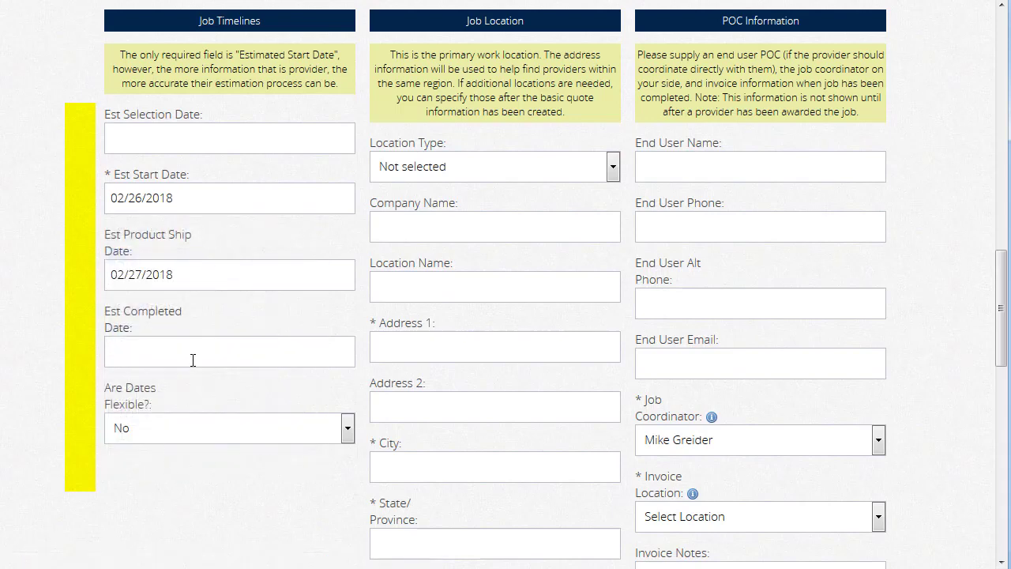
left_click(222, 345)
left_click(307, 385)
left_click(269, 449)
left_click(205, 437)
left_click(203, 471)
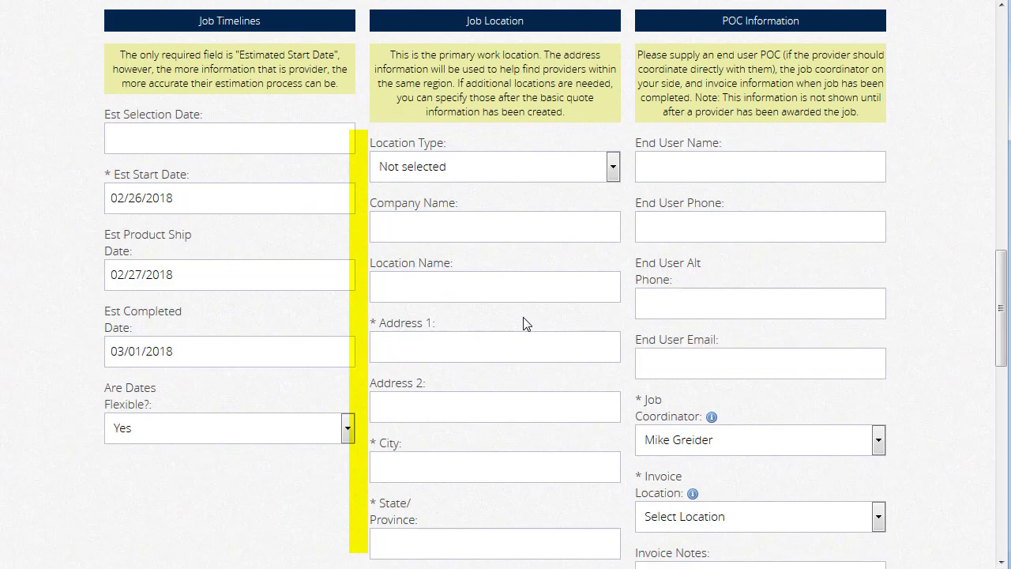
Step: Enter the job site street address with city Centreville, state VA and postal code 20120
left_click(514, 348)
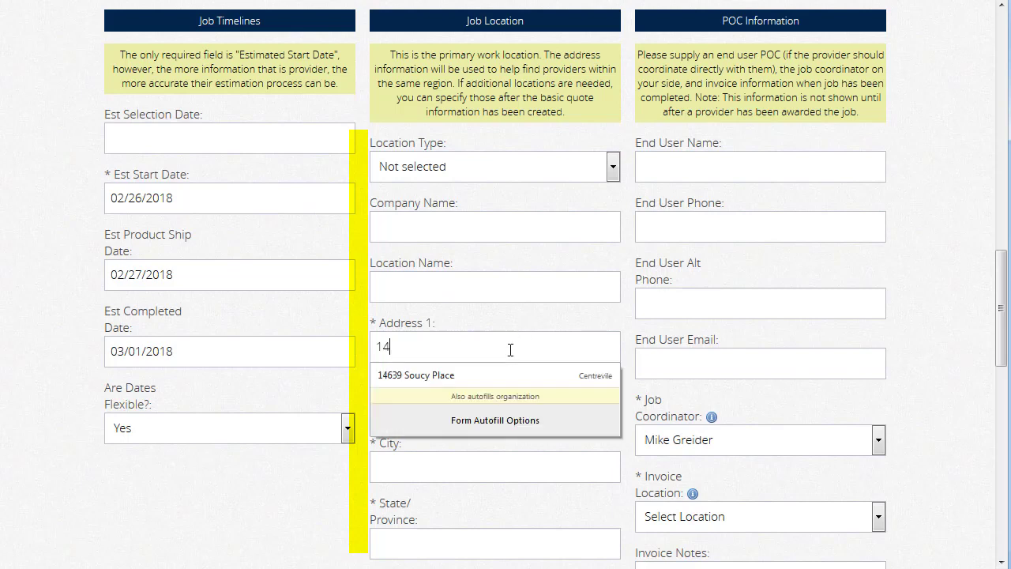
key("Tab")
type("Centreville")
key("Tab")
type("VA")
key("Tab")
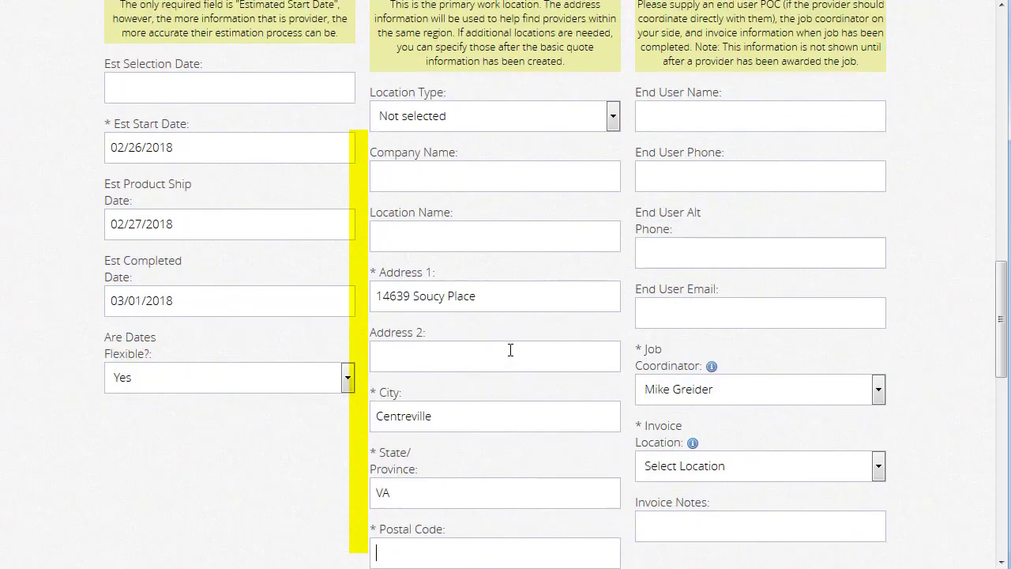
type("20120")
Step: Choose the Centreville job site as the invoice location and continue to provider matching
scroll(944, 378, "down", 1)
scroll(944, 377, "down", 1)
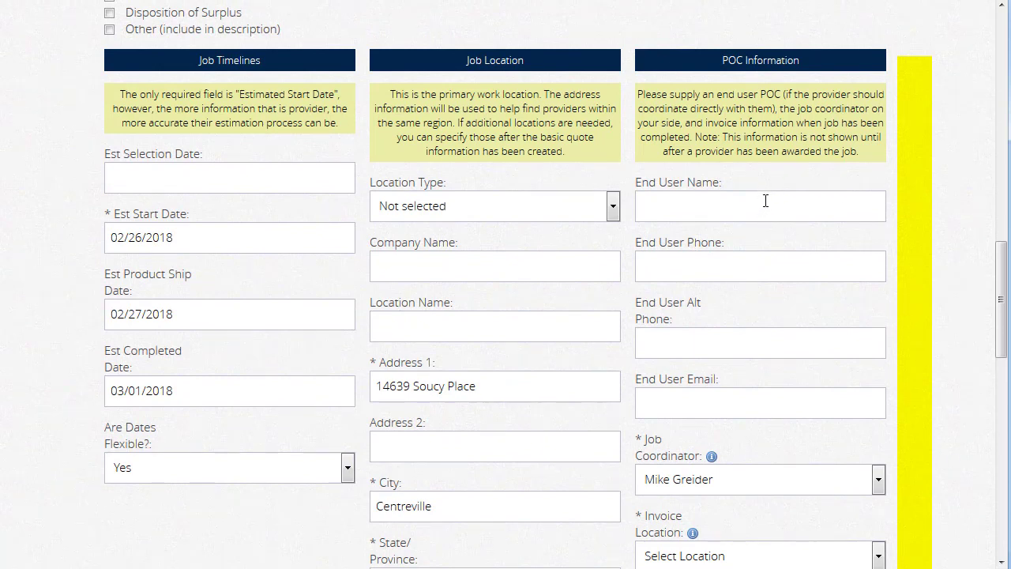
scroll(925, 377, "down", 3)
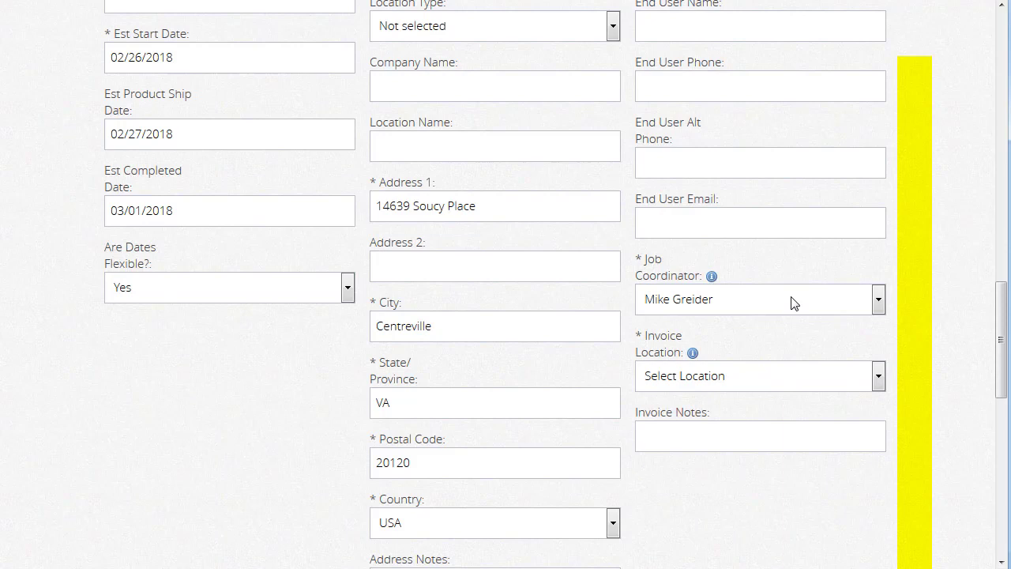
left_click(798, 383)
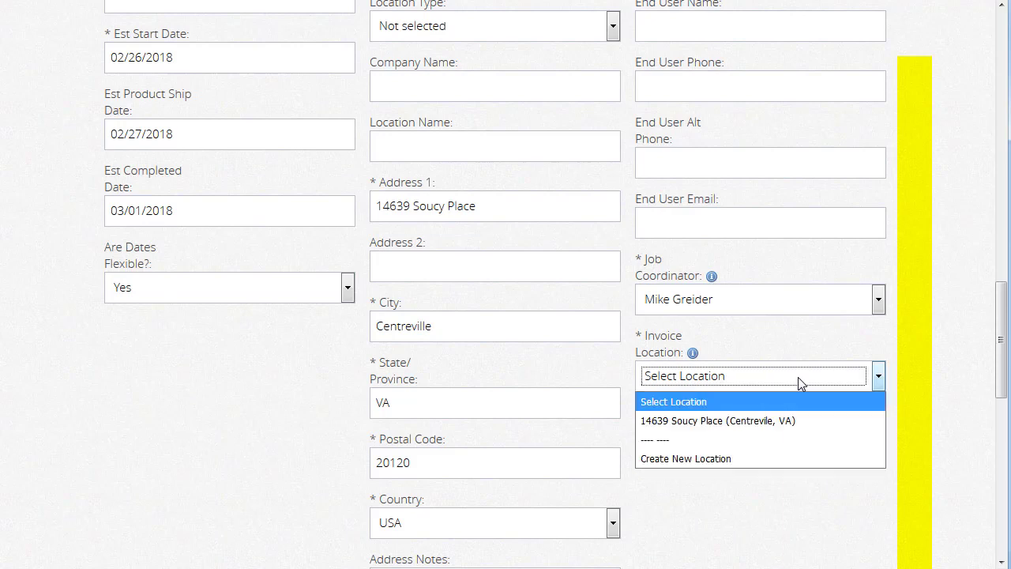
left_click(799, 419)
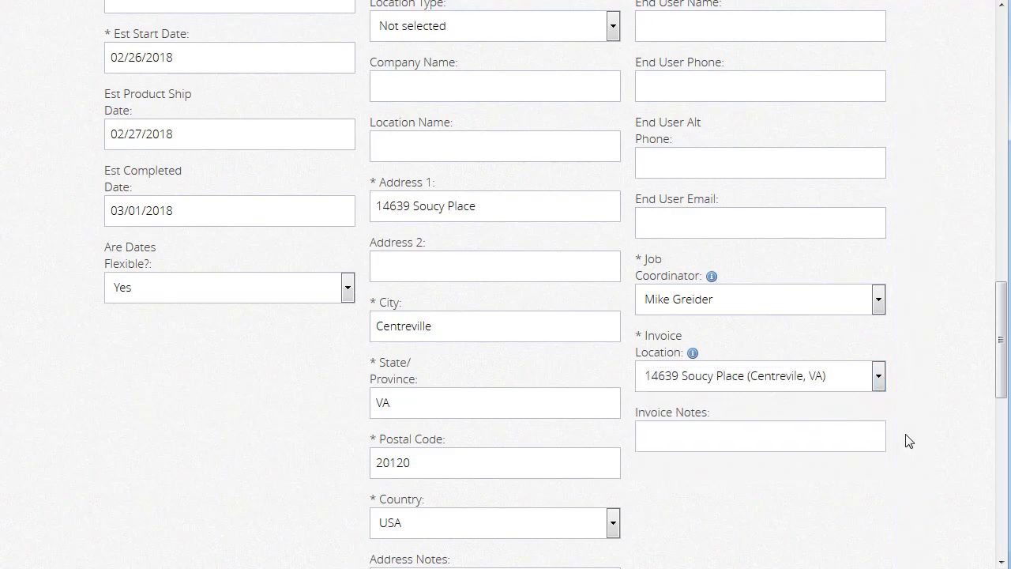
scroll(900, 435, "down", 5)
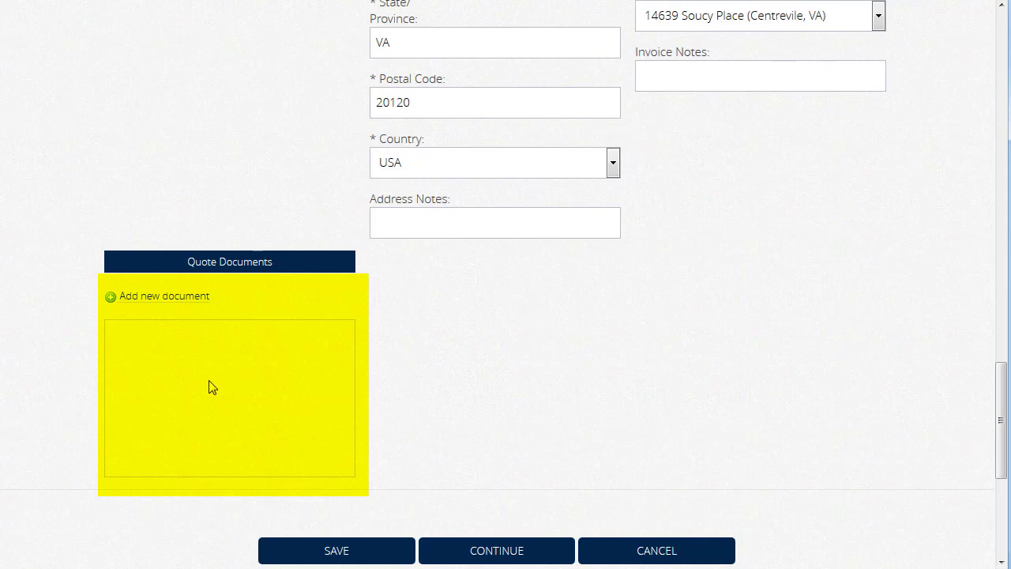
scroll(562, 400, "down", 2)
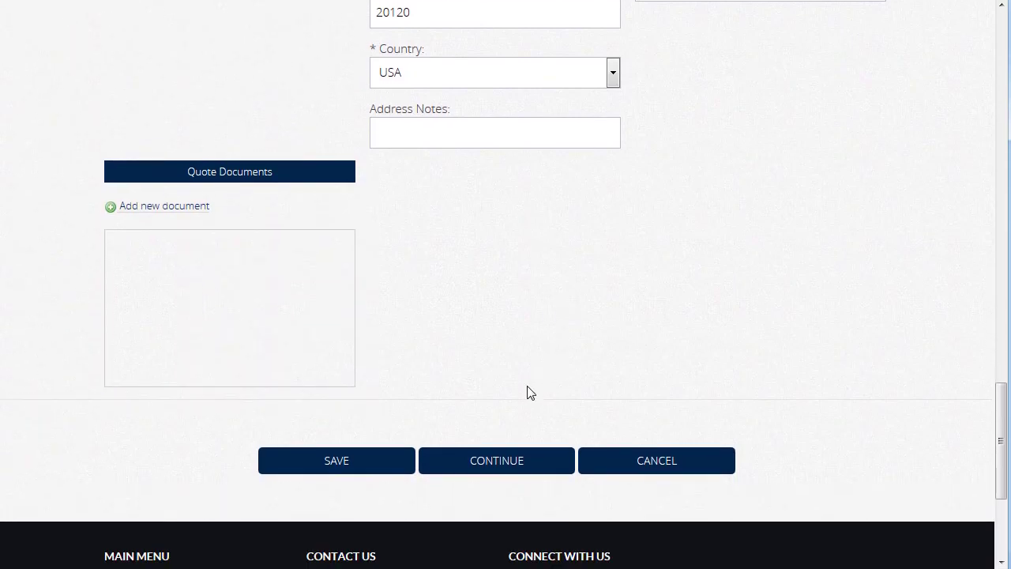
left_click(545, 471)
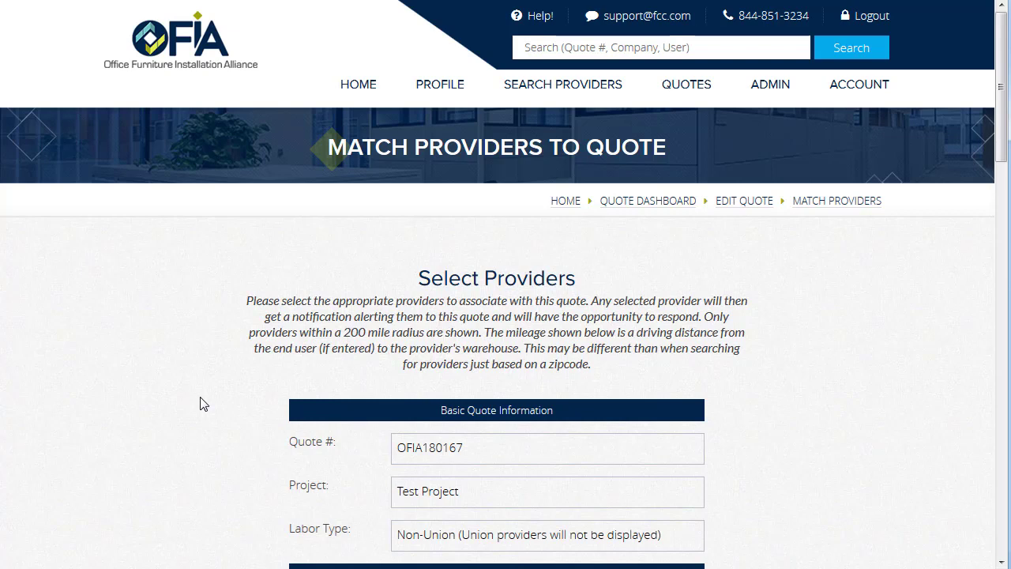
Step: Keep OFIA Demo Provider as the sole selected provider and continue to confirmation
scroll(200, 404, "down", 4)
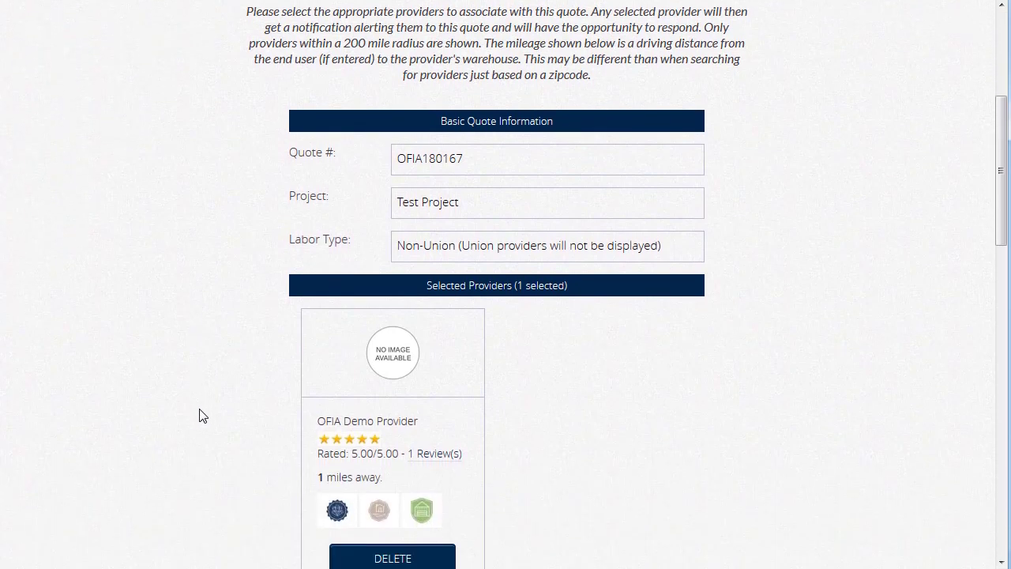
scroll(199, 416, "down", 4)
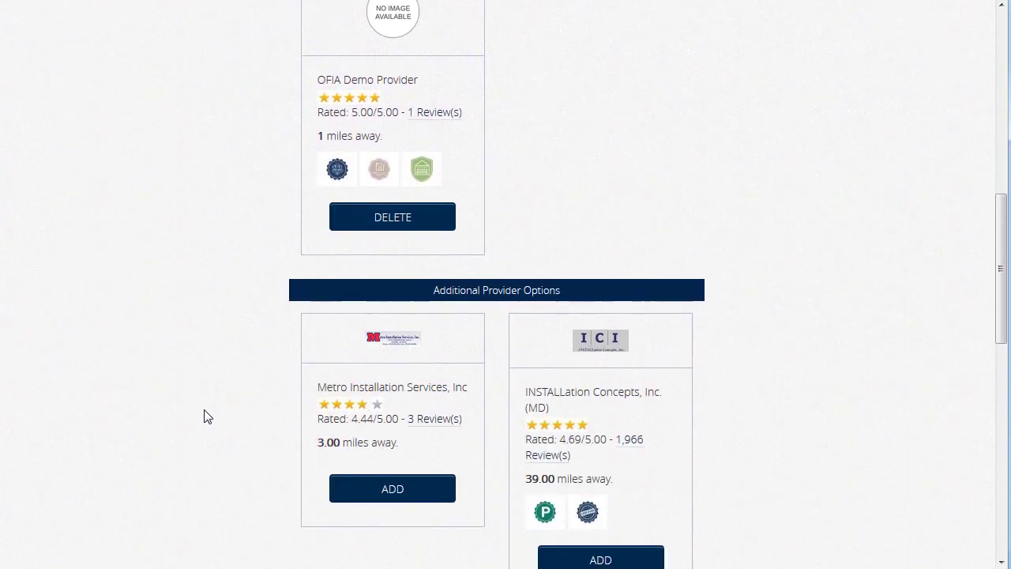
scroll(204, 416, "up", 1)
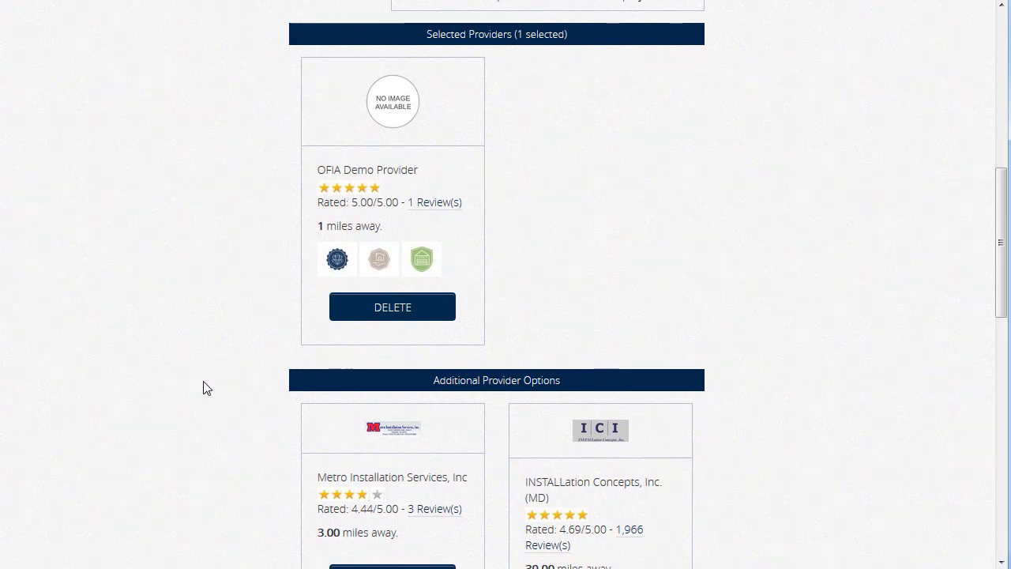
scroll(203, 387, "down", 9)
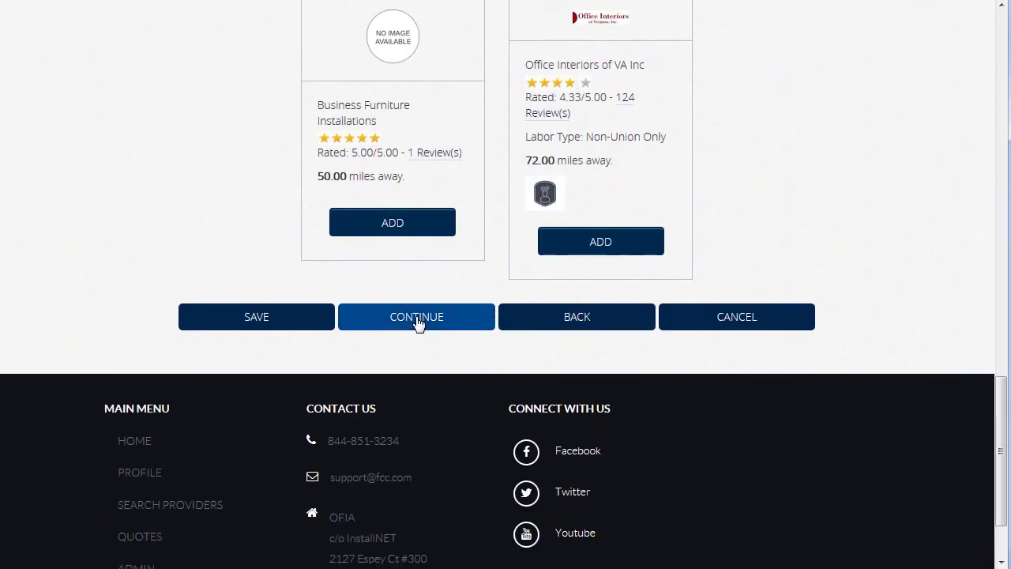
left_click(417, 317)
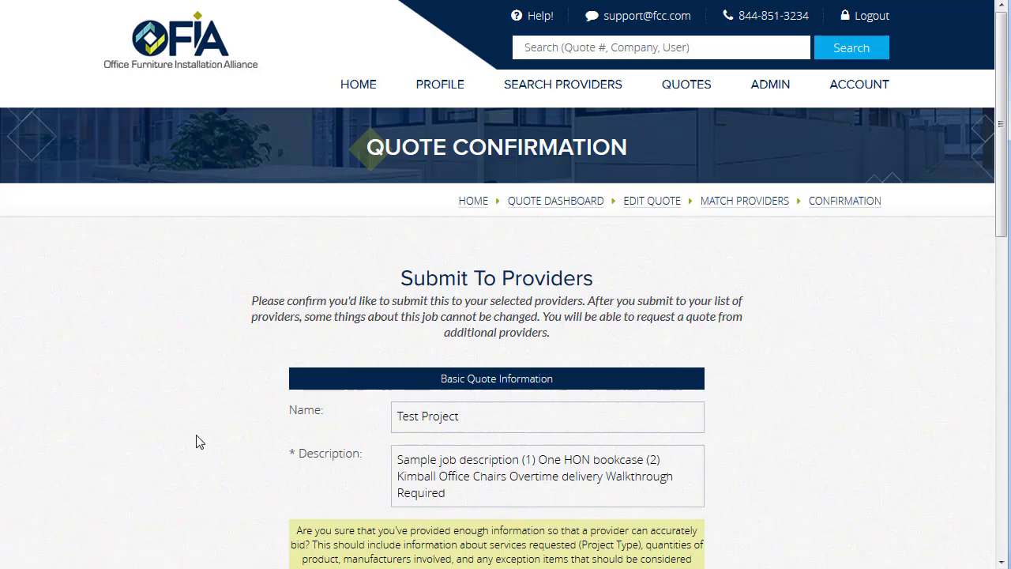
Step: Submit the Test Project quote to OFIA Demo Provider from the Quote Confirmation page
scroll(200, 441, "down", 2)
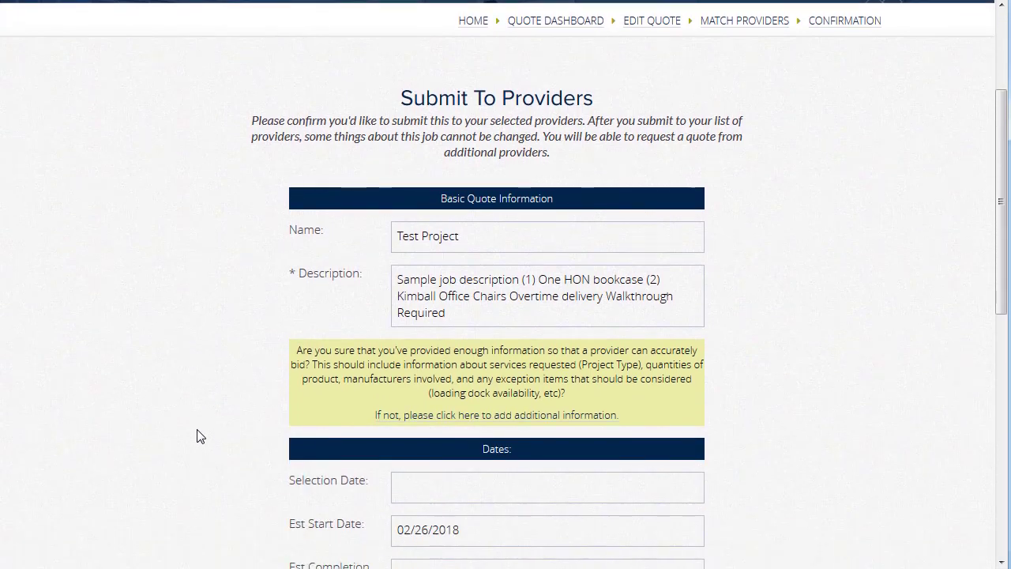
scroll(200, 437, "down", 4)
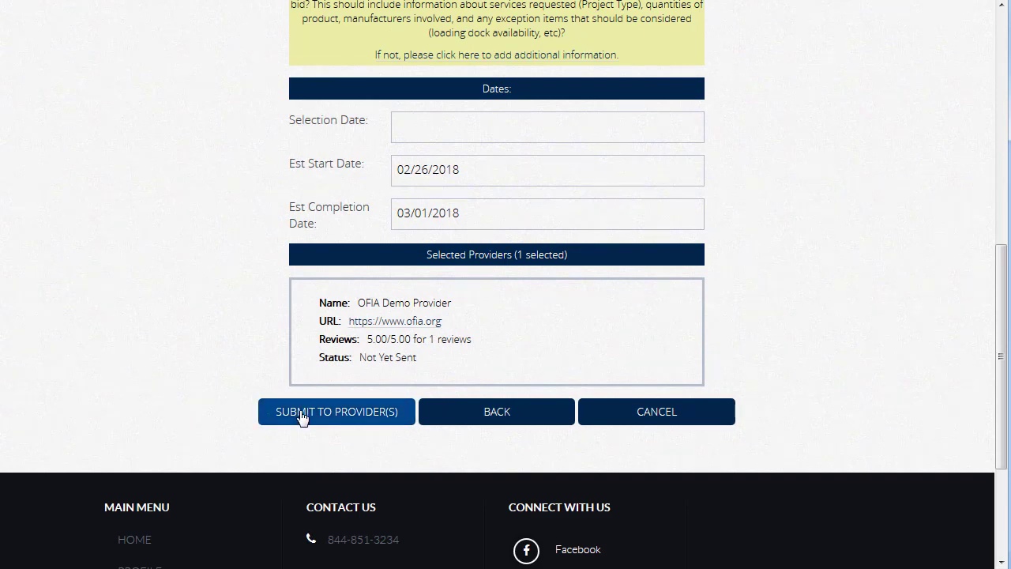
left_click(301, 412)
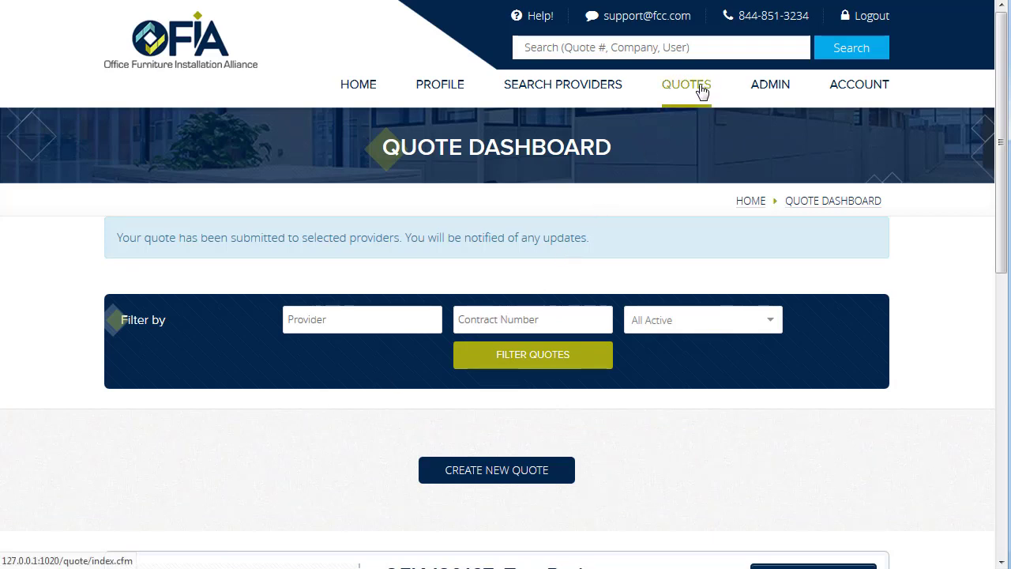
Step: Review the Quote Dashboard with the status filter left on All Active
scroll(923, 333, "down", 2)
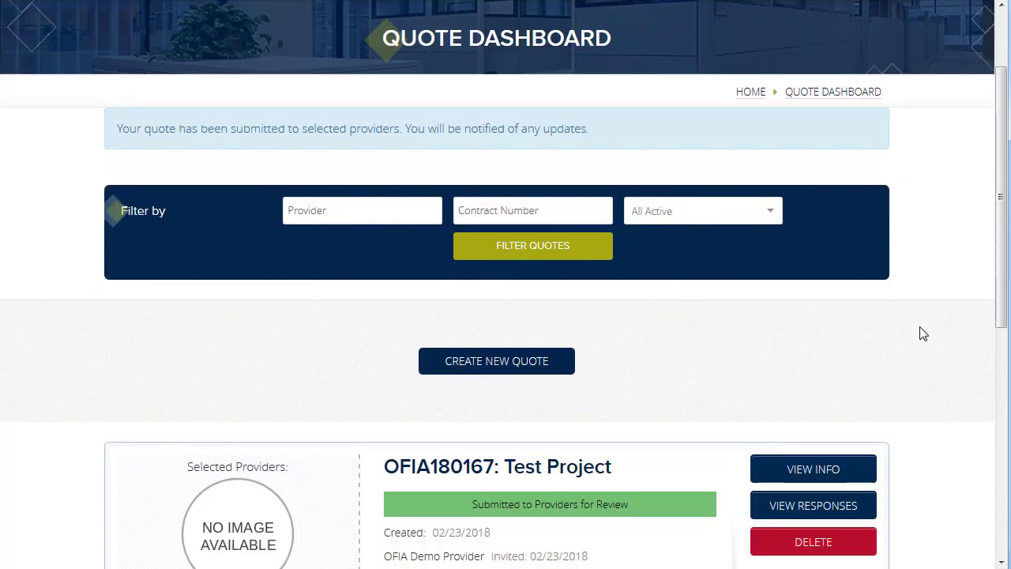
scroll(923, 333, "down", 1)
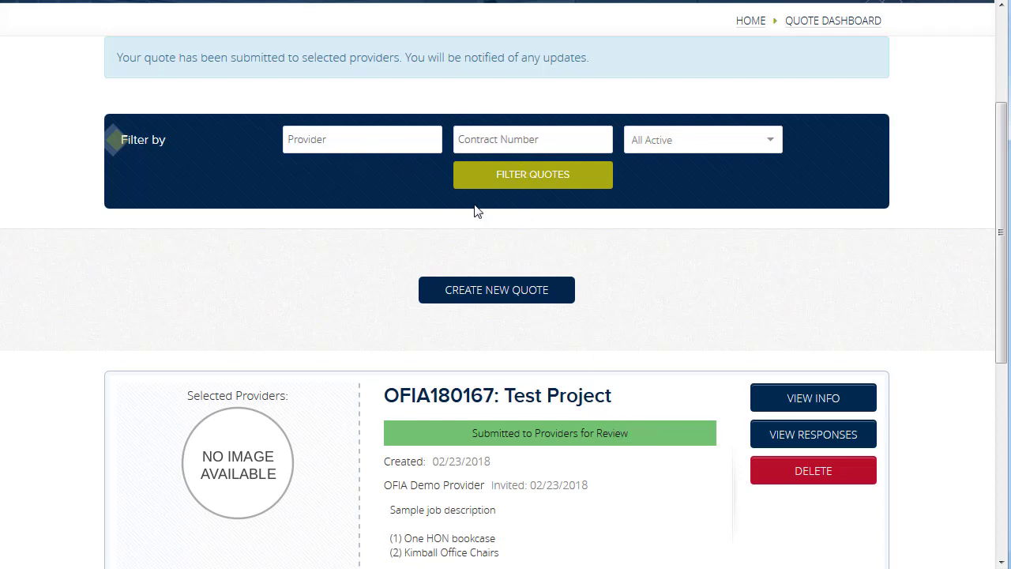
left_click(732, 147)
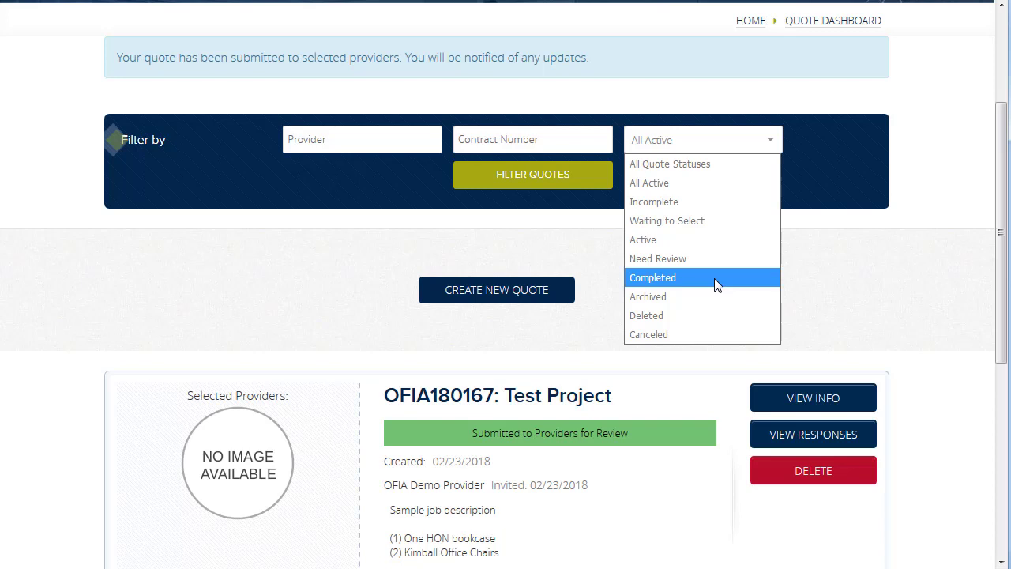
left_click(840, 275)
scroll(801, 272, "down", 1)
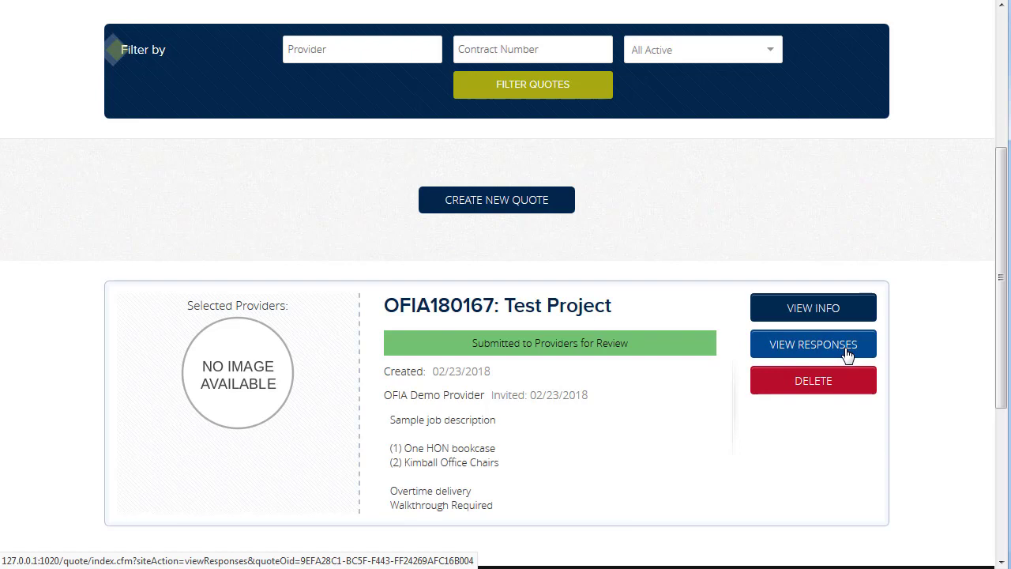
scroll(932, 295, "up", 3)
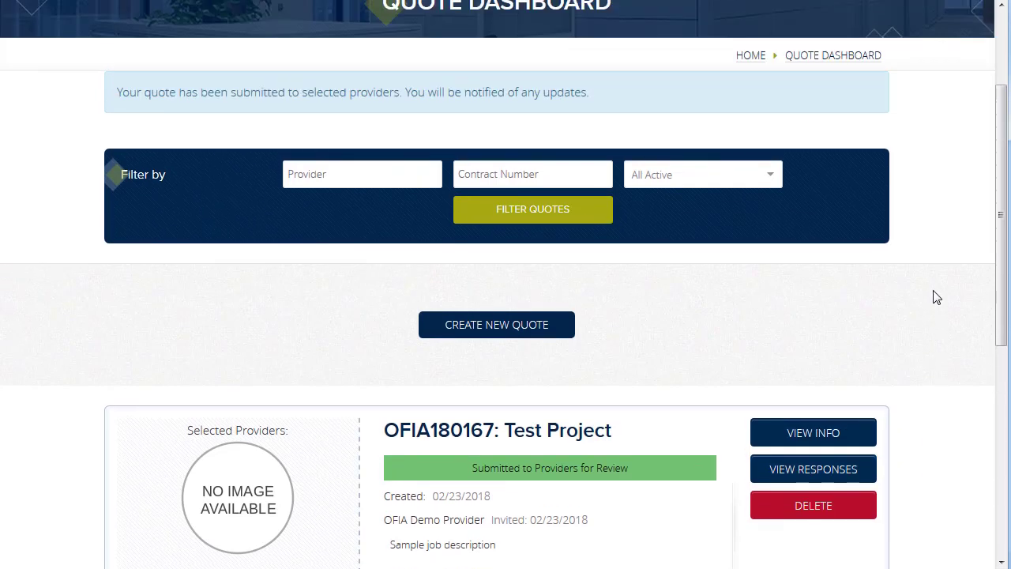
scroll(930, 295, "up", 1)
Step: From the Home dashboard's Open Quotes panel, open the bids-available link for OFIA180167
left_click(363, 88)
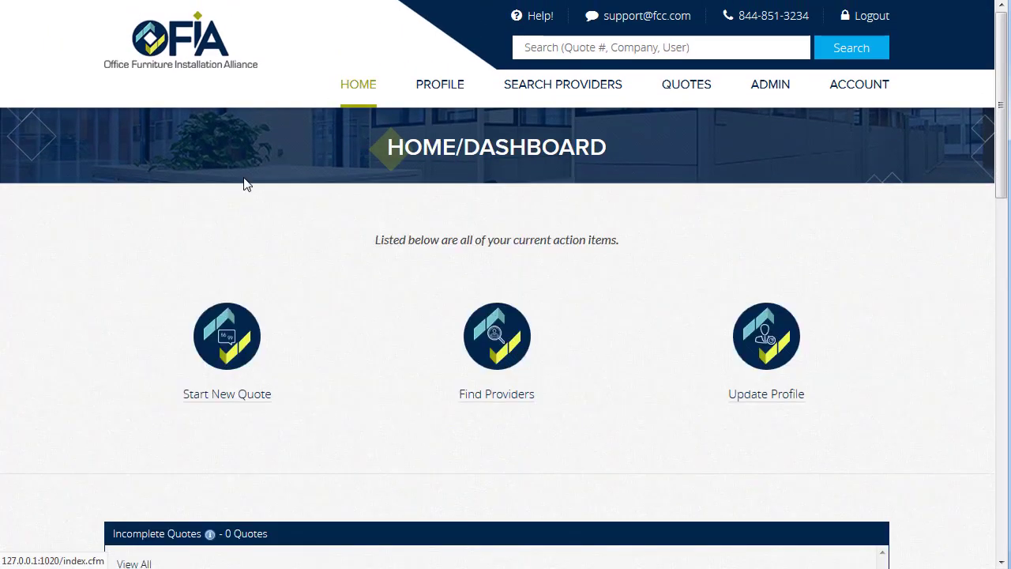
scroll(154, 335, "down", 4)
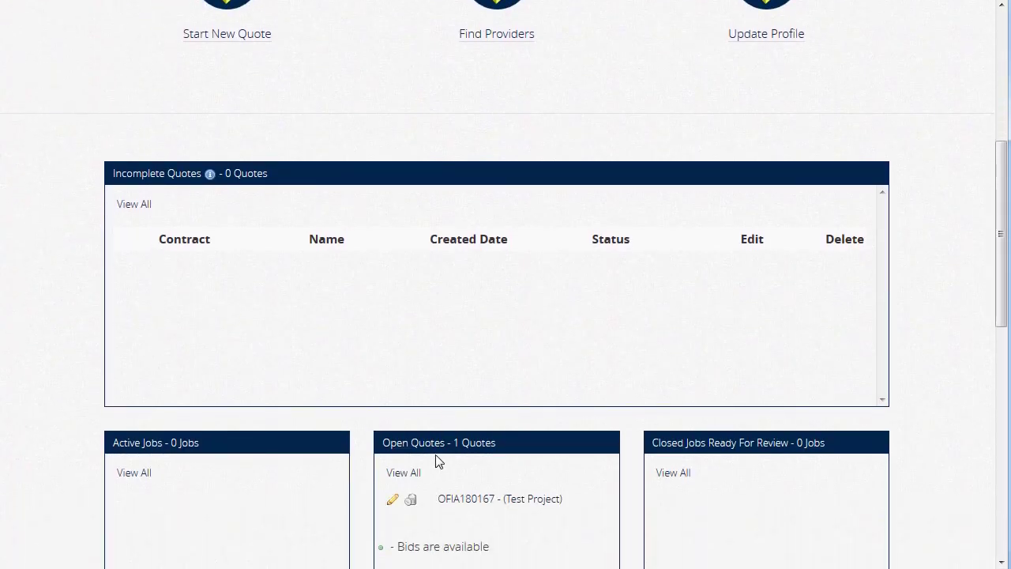
scroll(514, 407, "down", 2)
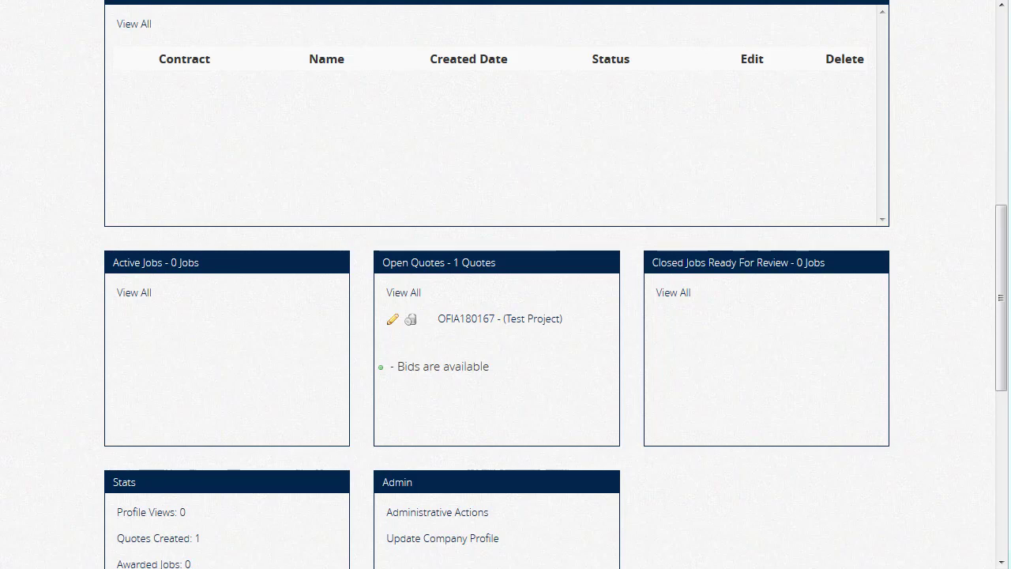
left_click_drag(999, 271, 979, 52)
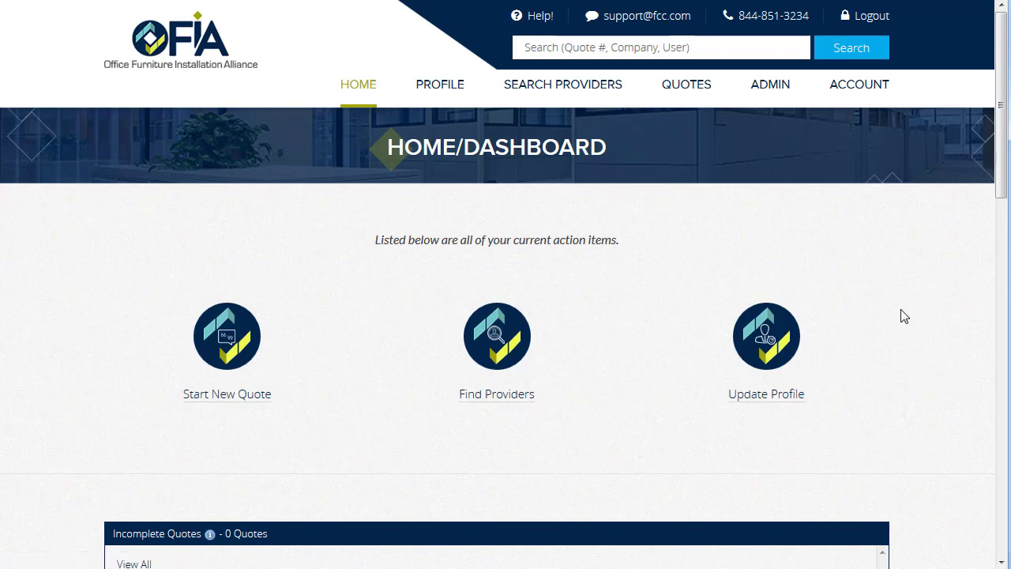
scroll(904, 316, "down", 7)
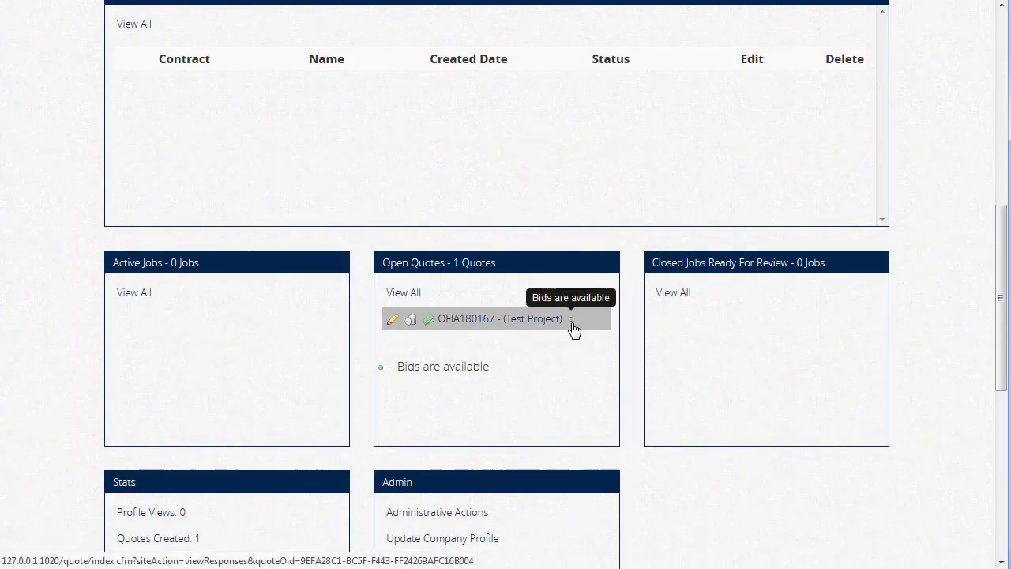
left_click(470, 322)
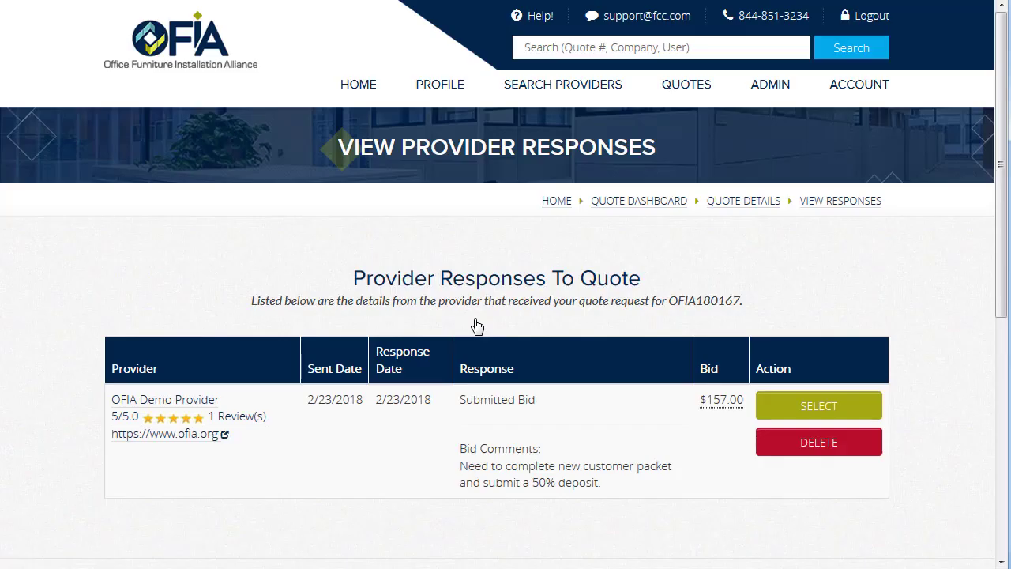
Step: Review the bid breakdown and select OFIA Demo Provider's $157.00 bid
scroll(177, 341, "down", 1)
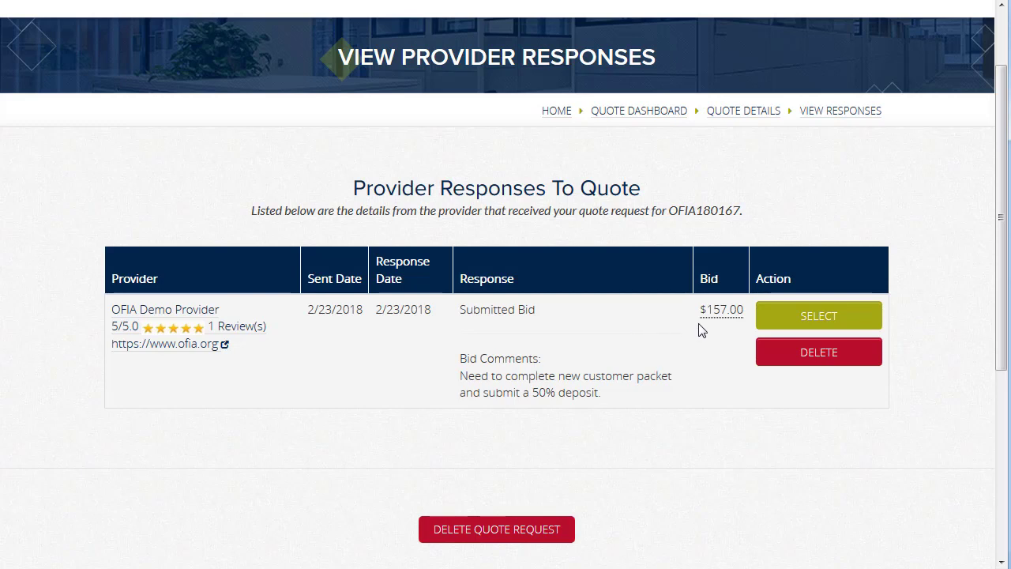
mouse_move(730, 319)
left_click(865, 316)
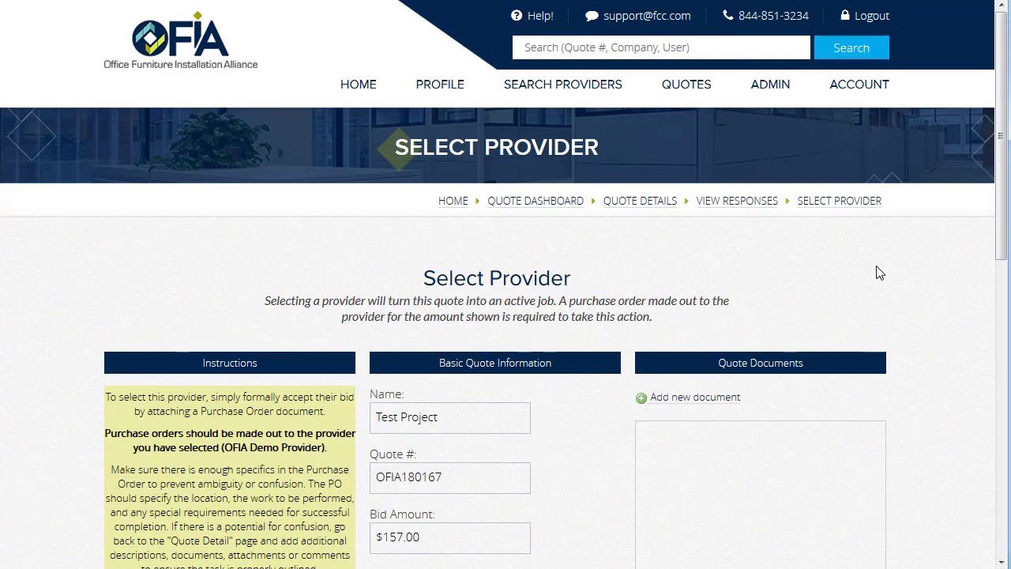
left_click_drag(1000, 95, 1006, 209)
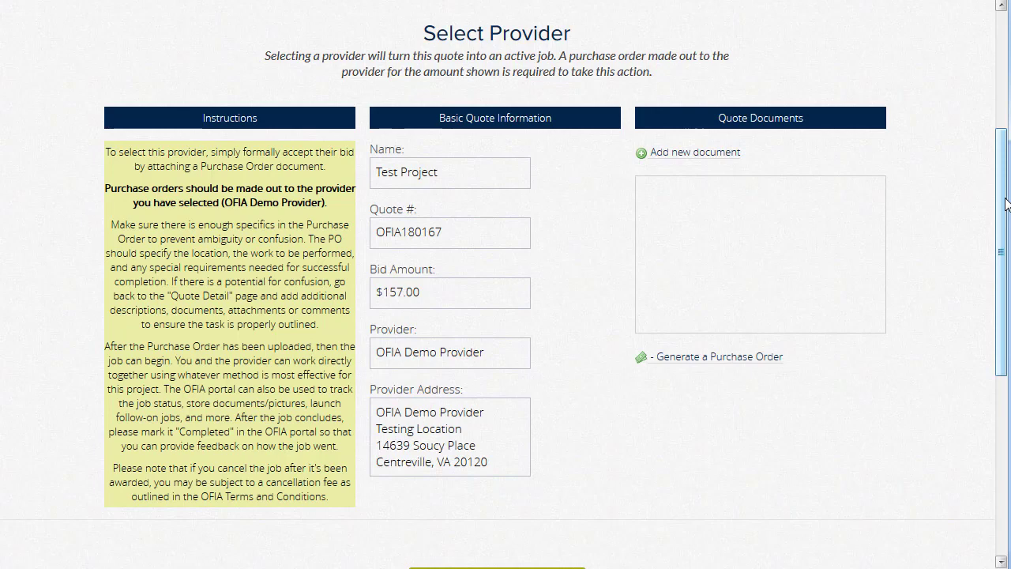
scroll(582, 280, "down", 1)
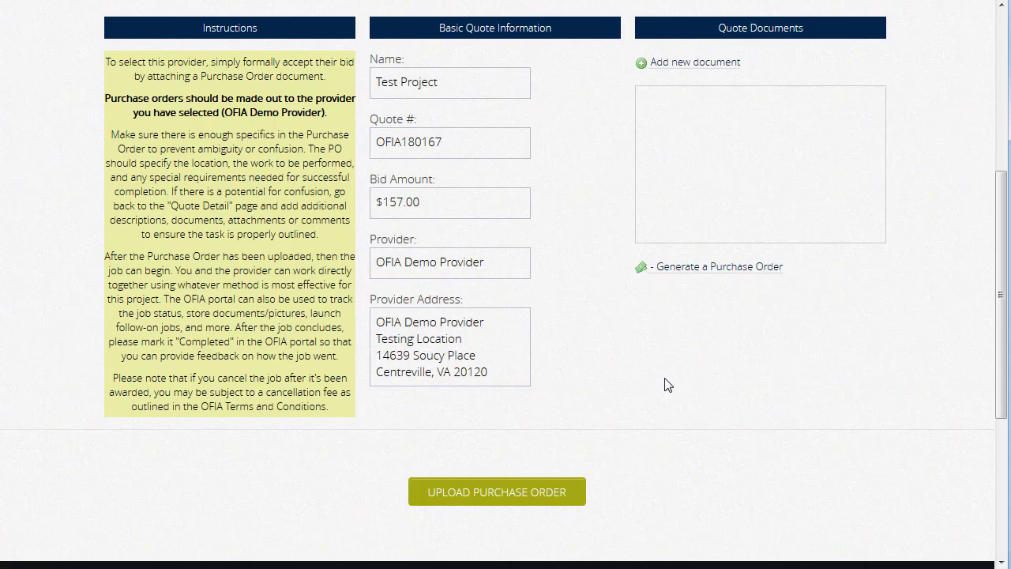
Step: Upload OFIA180167_PurchaseOrder.PDF as the purchase order for OFIA Demo Provider
left_click(550, 490)
left_click(311, 320)
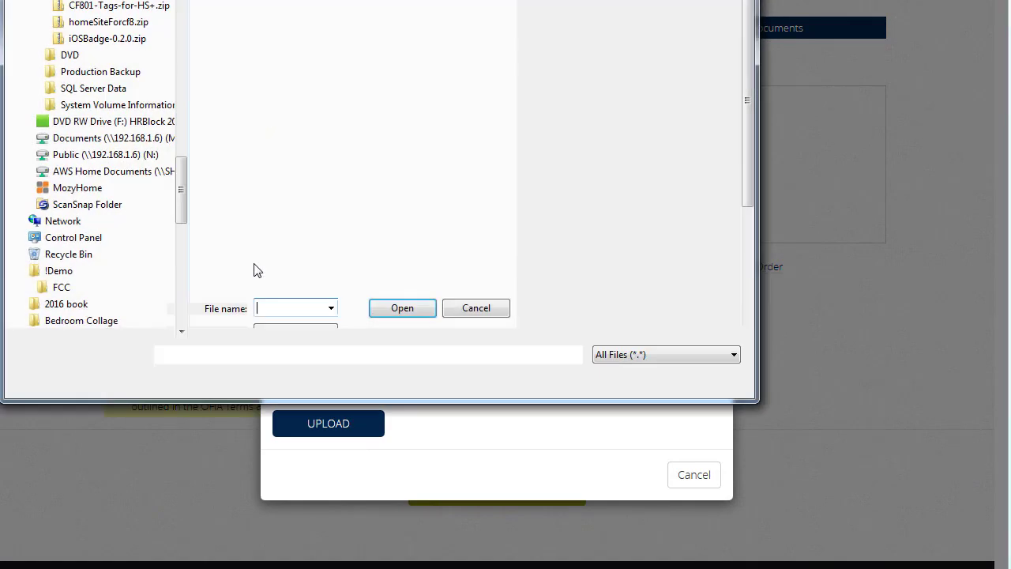
double_click(243, 34)
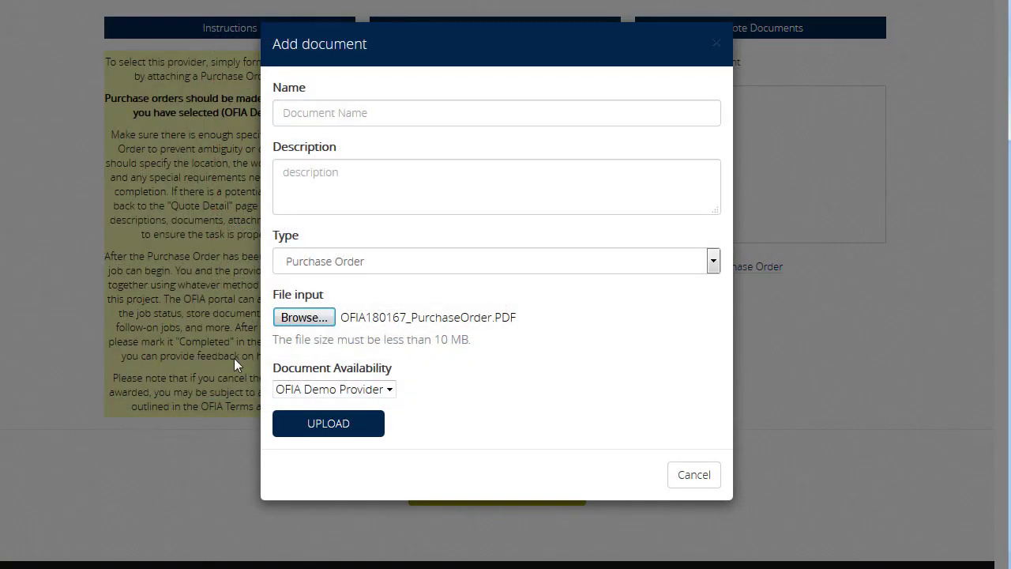
left_click(351, 427)
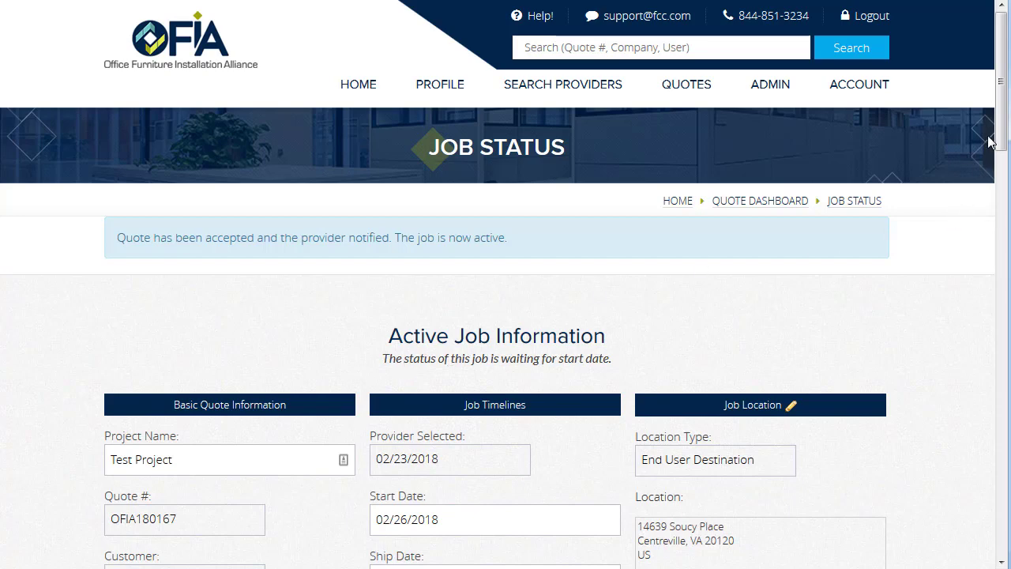
left_click_drag(1002, 134, 1008, 205)
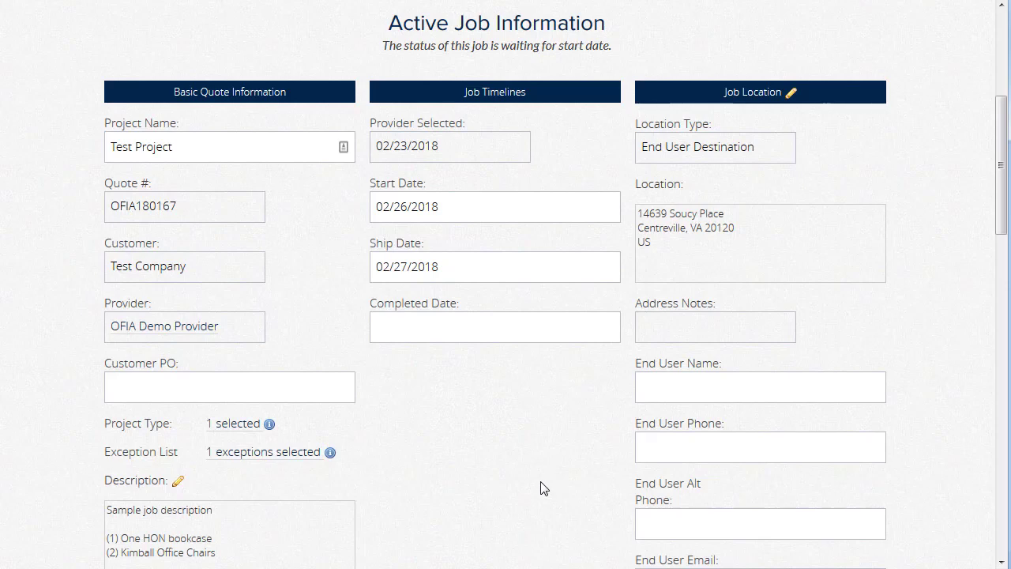
scroll(534, 481, "down", 6)
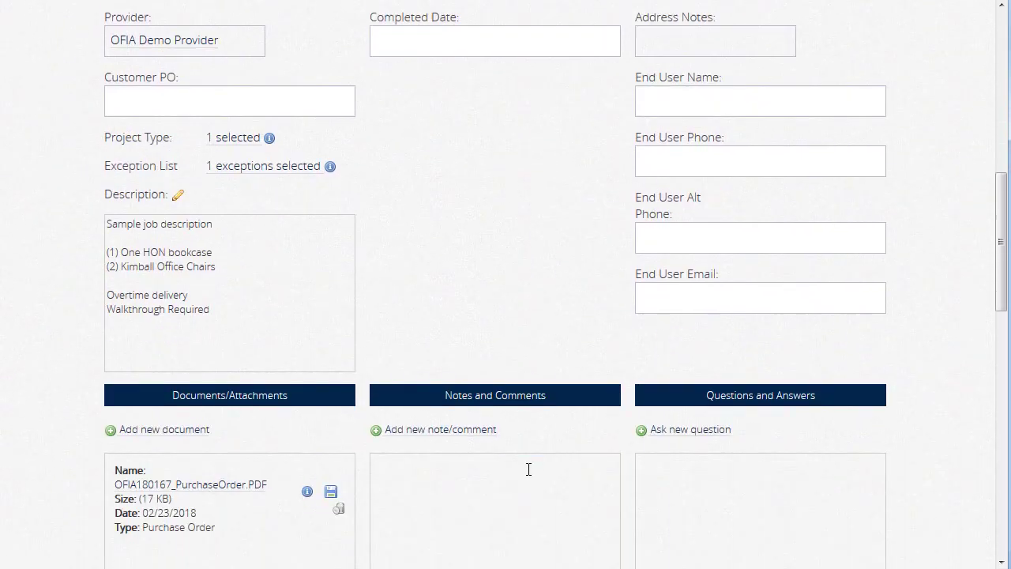
scroll(508, 477, "down", 1)
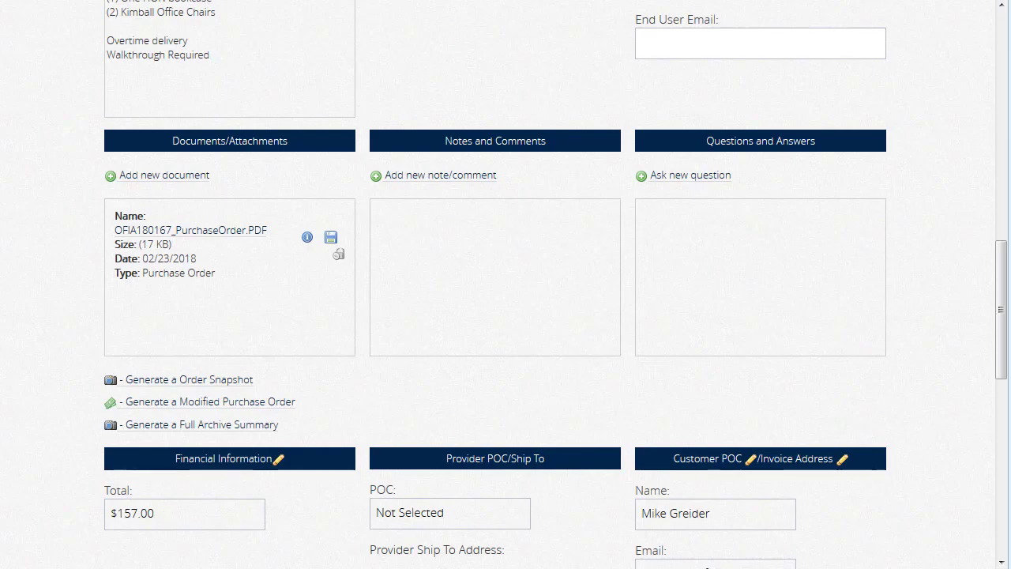
Step: Add the comment 'This is a comment!' with visibility set to Everyone
left_click(490, 177)
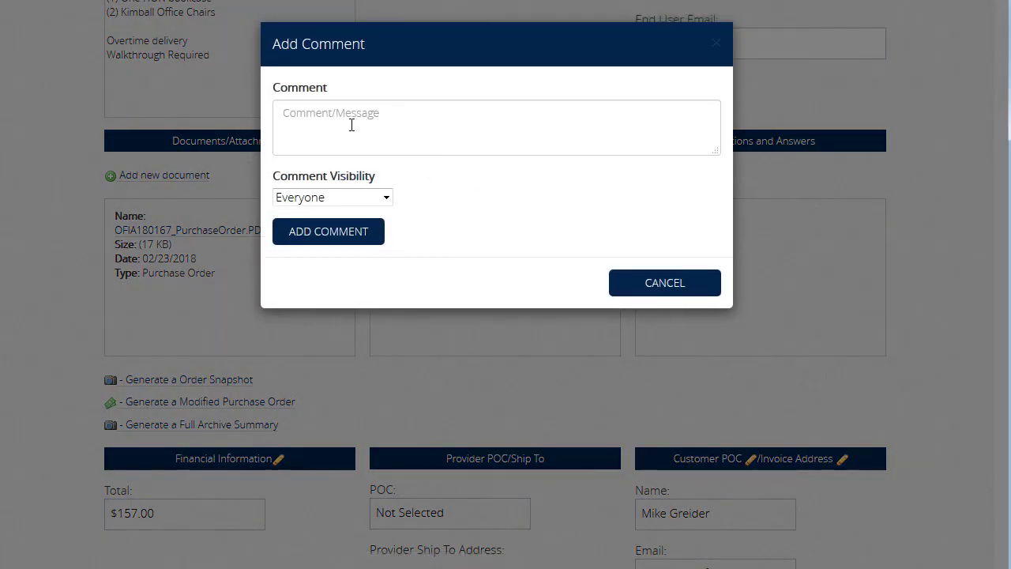
left_click(347, 125)
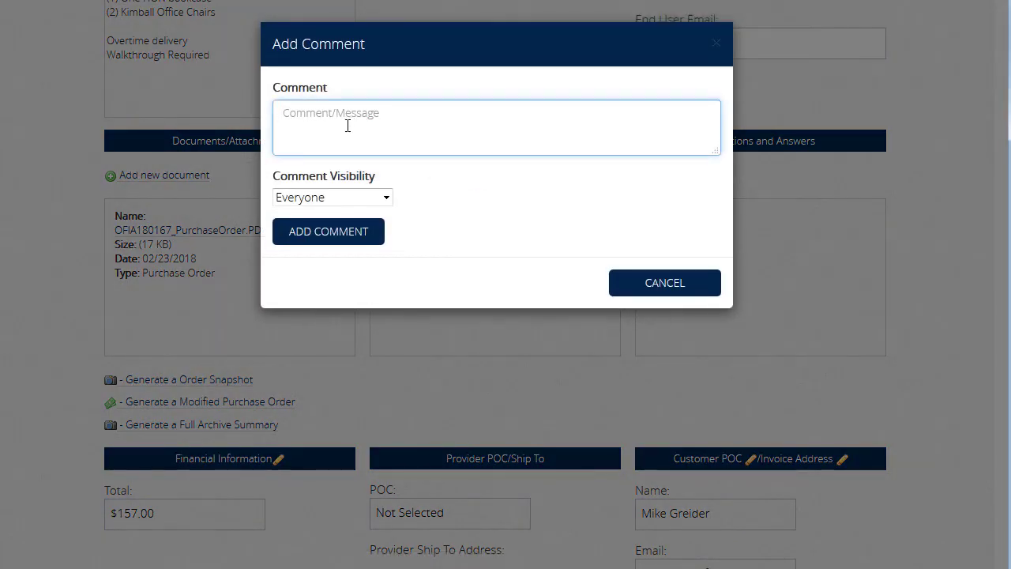
type("This is a comment!")
left_click(387, 198)
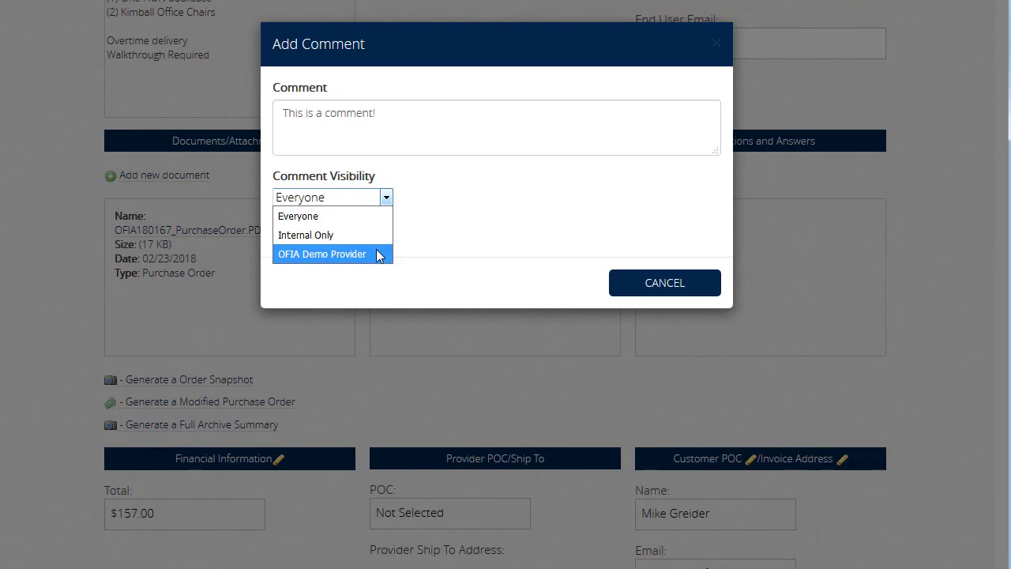
left_click(366, 216)
left_click(355, 242)
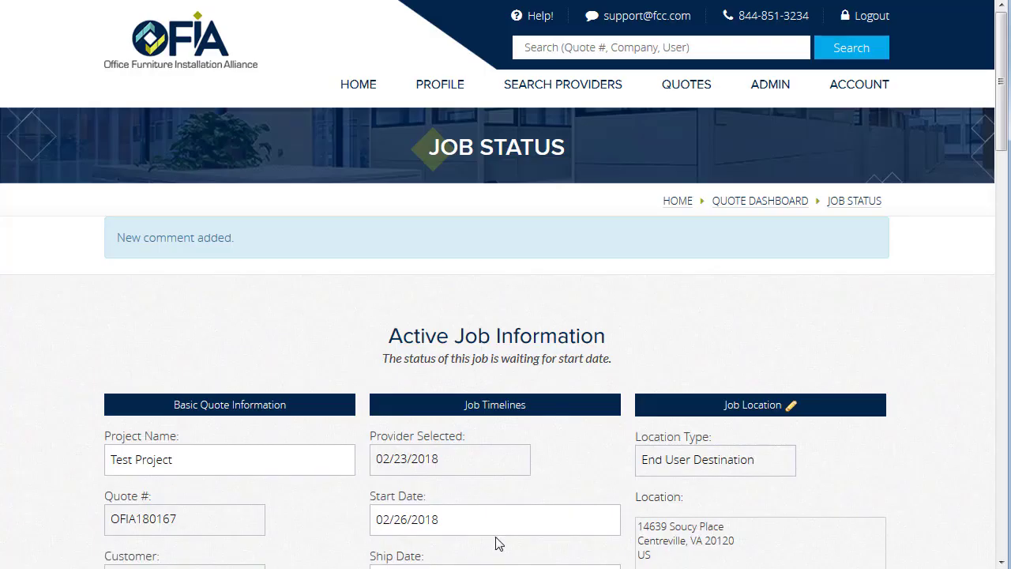
scroll(388, 391, "down", 5)
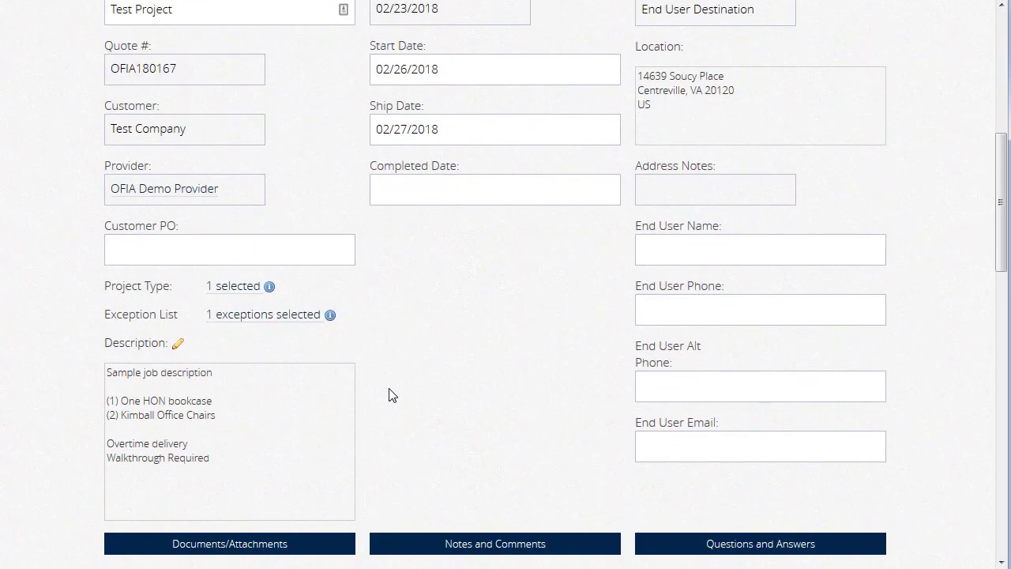
scroll(388, 395, "down", 5)
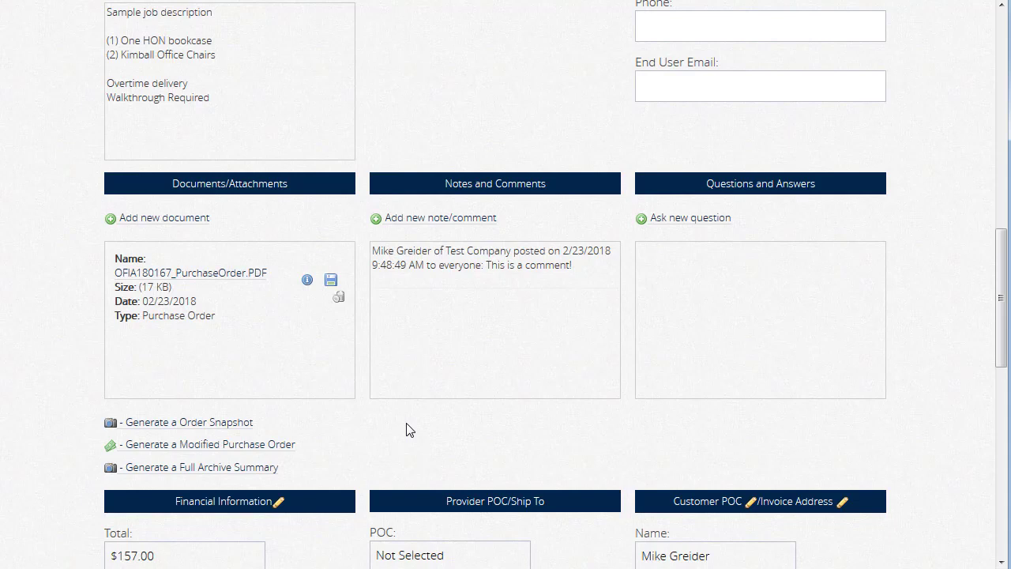
scroll(406, 430, "down", 5)
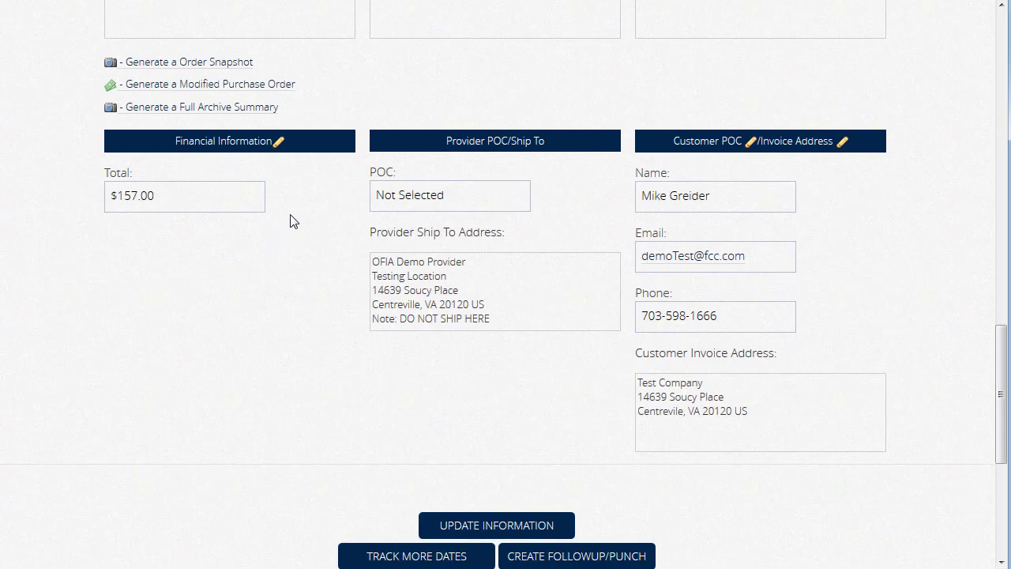
Step: Change the provider amount from 150.00 to 200 and save, making the job total $207.00
left_click(278, 144)
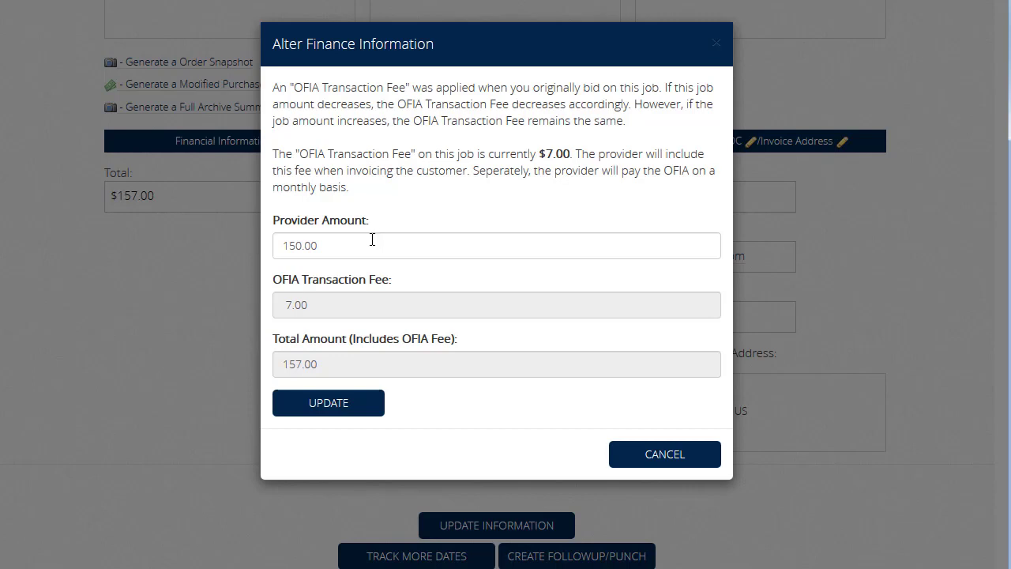
left_click_drag(370, 240, 255, 243)
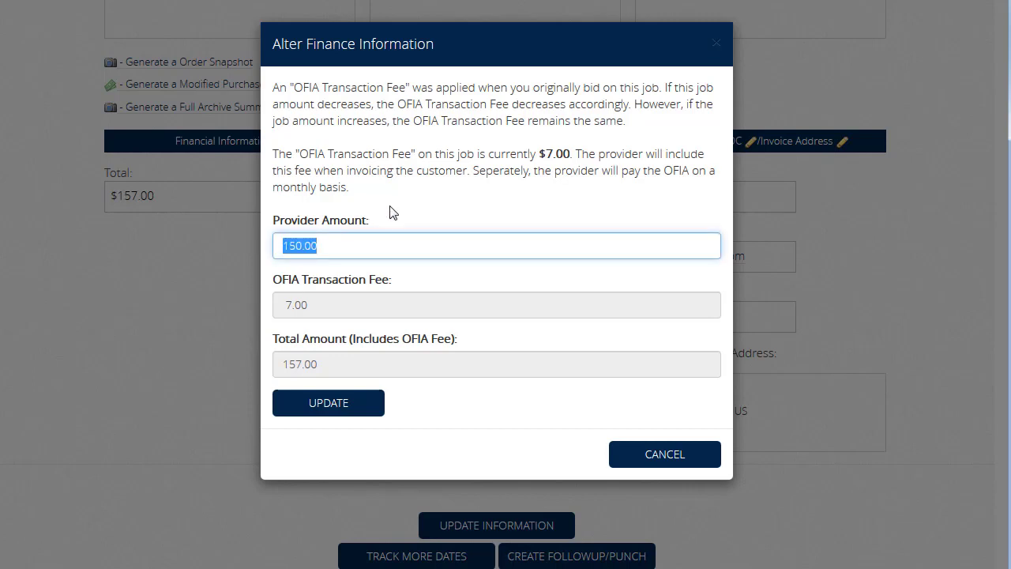
type("200")
key("Tab")
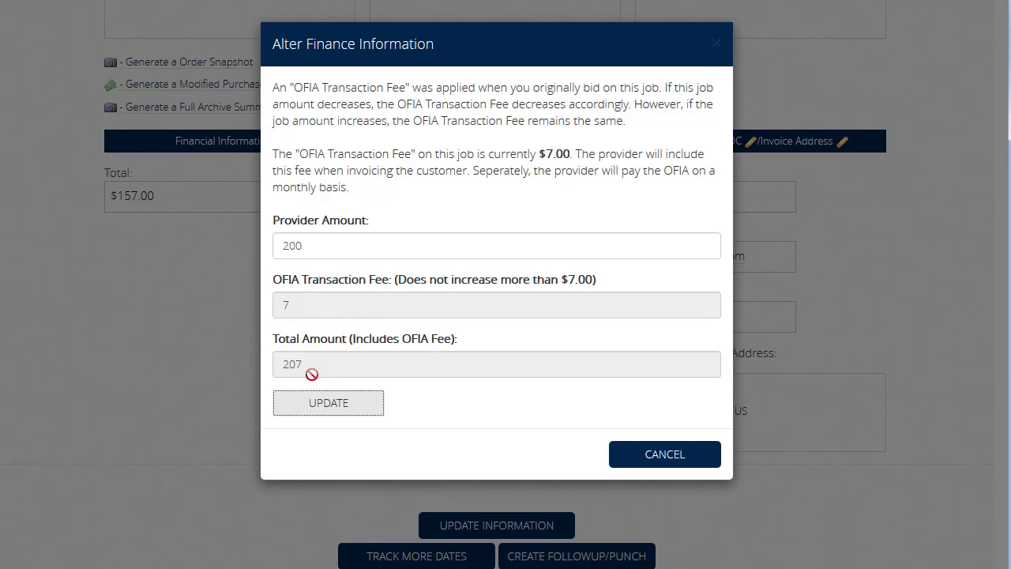
left_click(330, 410)
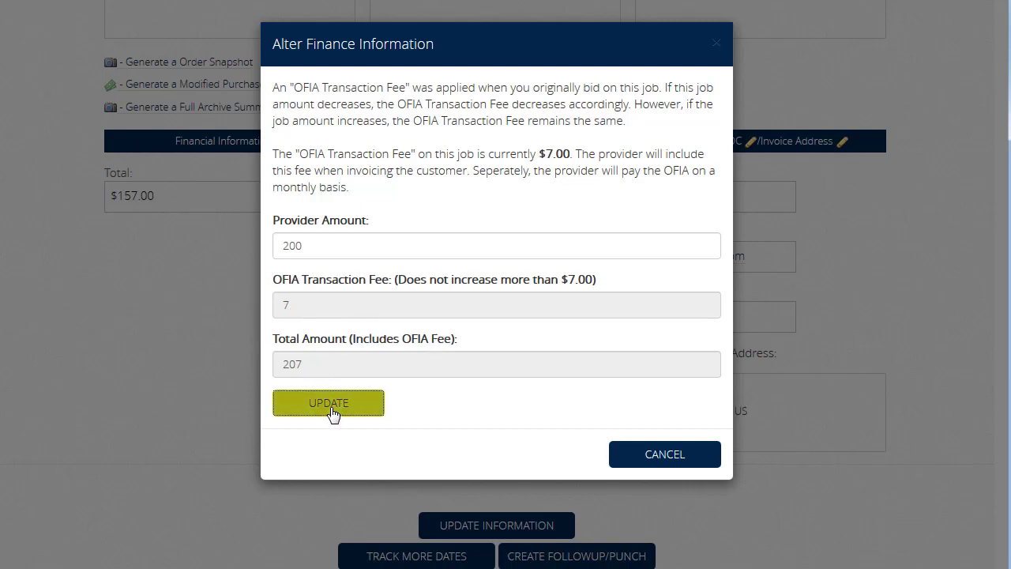
scroll(363, 378, "down", 15)
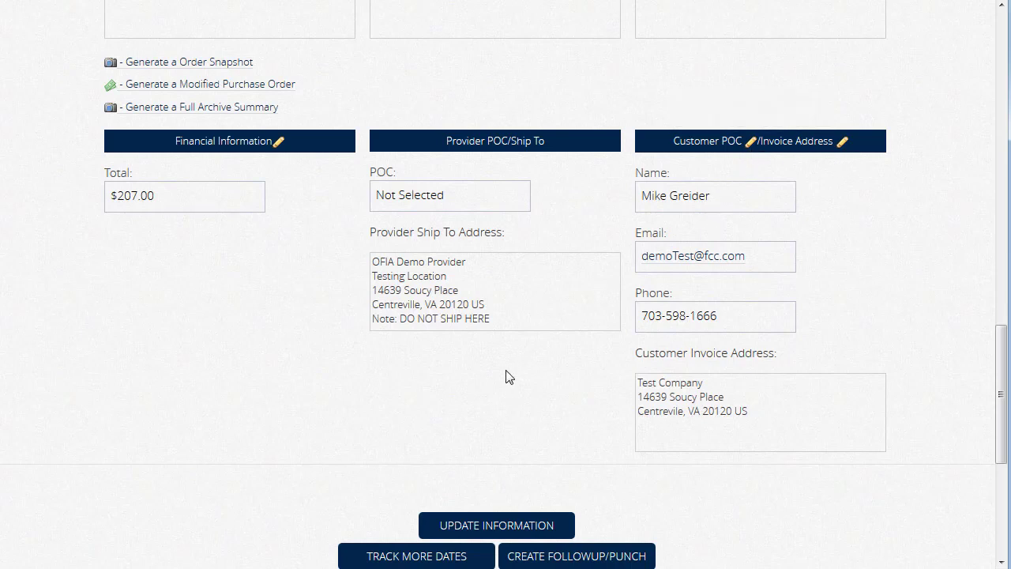
Step: Add Start Installation and Finish Installation to the job's tracked dates and save them
scroll(506, 377, "down", 1)
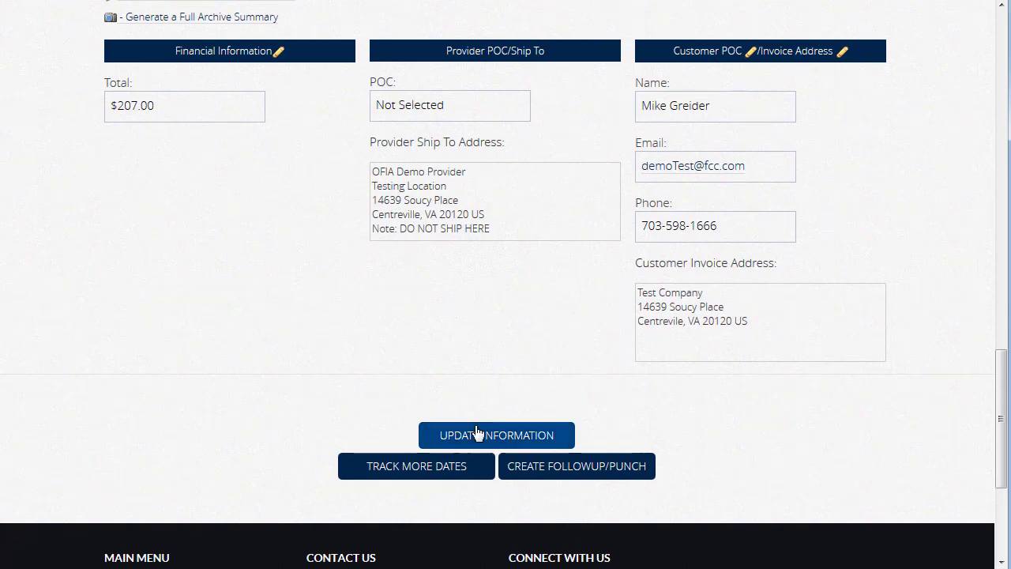
left_click(404, 474)
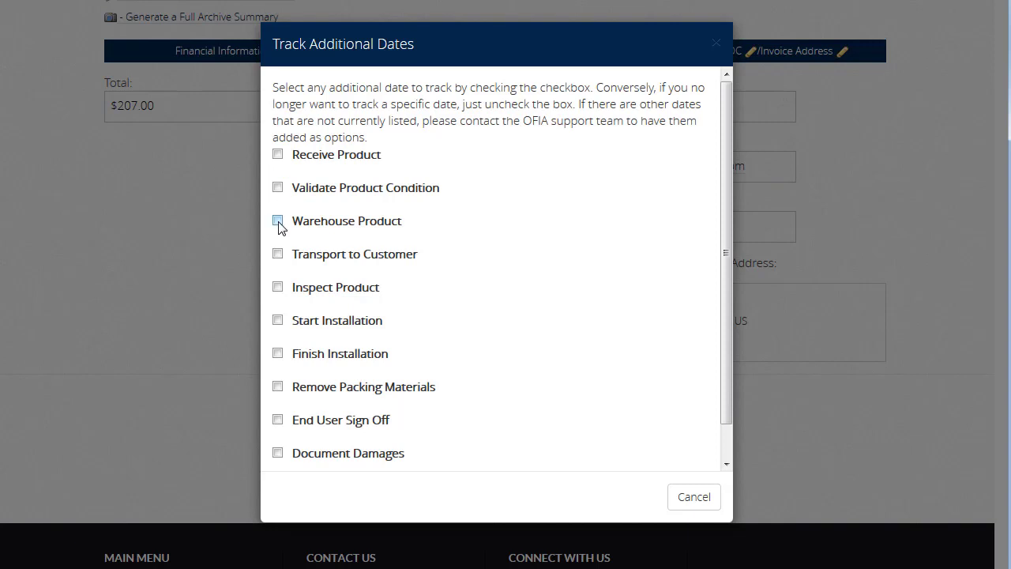
left_click(277, 320)
left_click(277, 353)
scroll(377, 350, "down", 2)
left_click(326, 456)
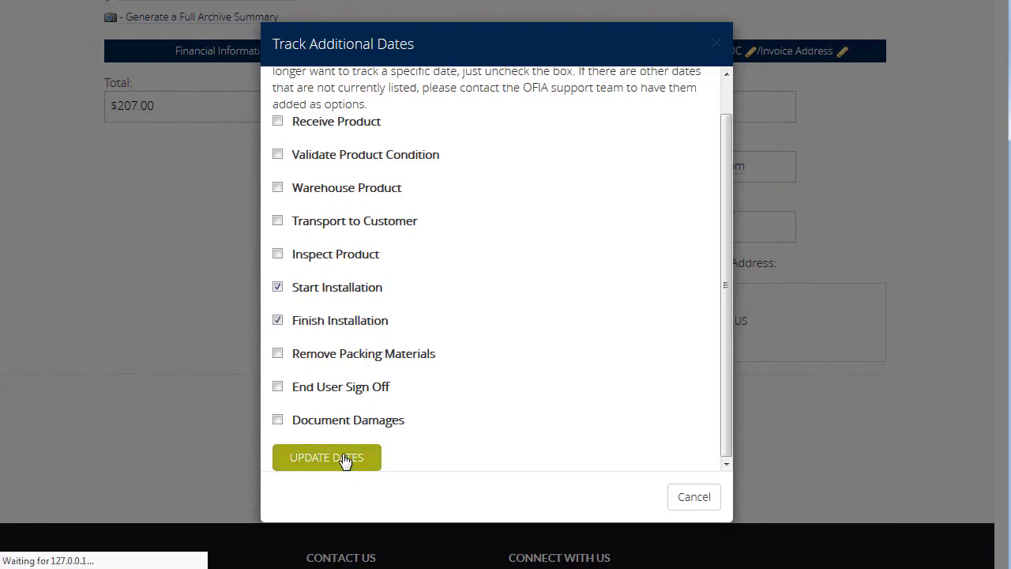
scroll(455, 355, "down", 1)
scroll(455, 355, "down", 3)
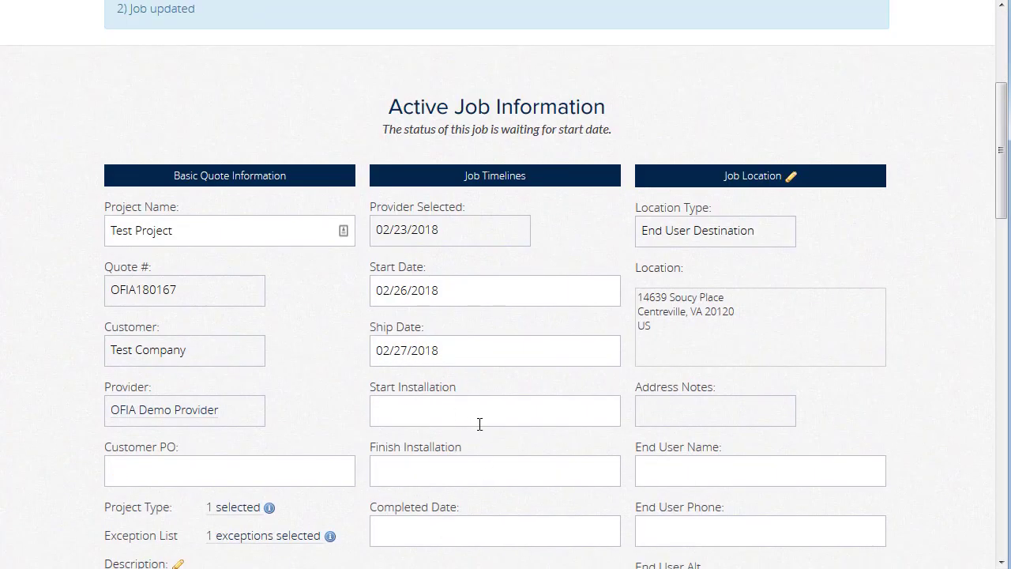
scroll(480, 421, "down", 1)
scroll(481, 421, "down", 10)
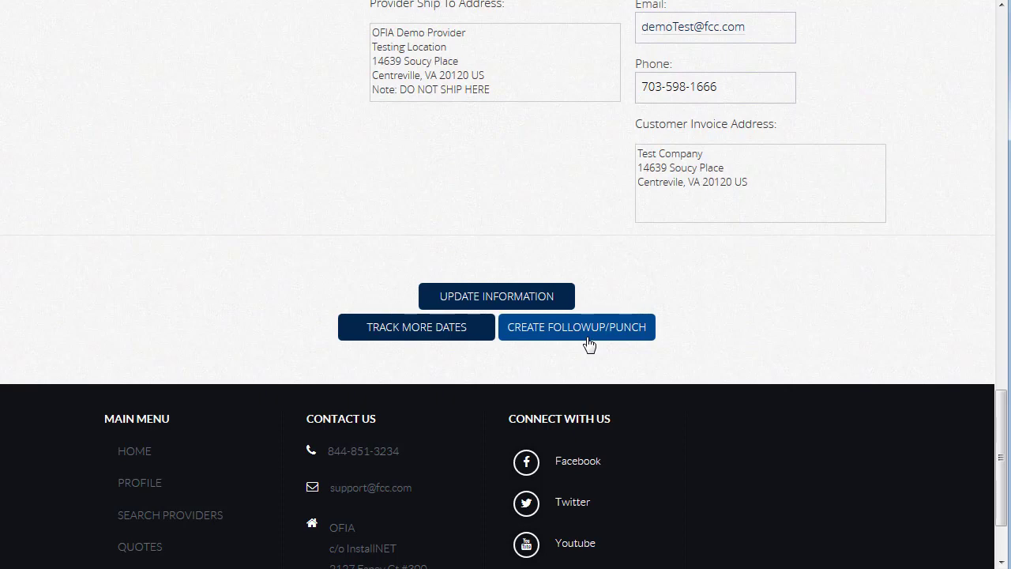
scroll(570, 256, "up", 6)
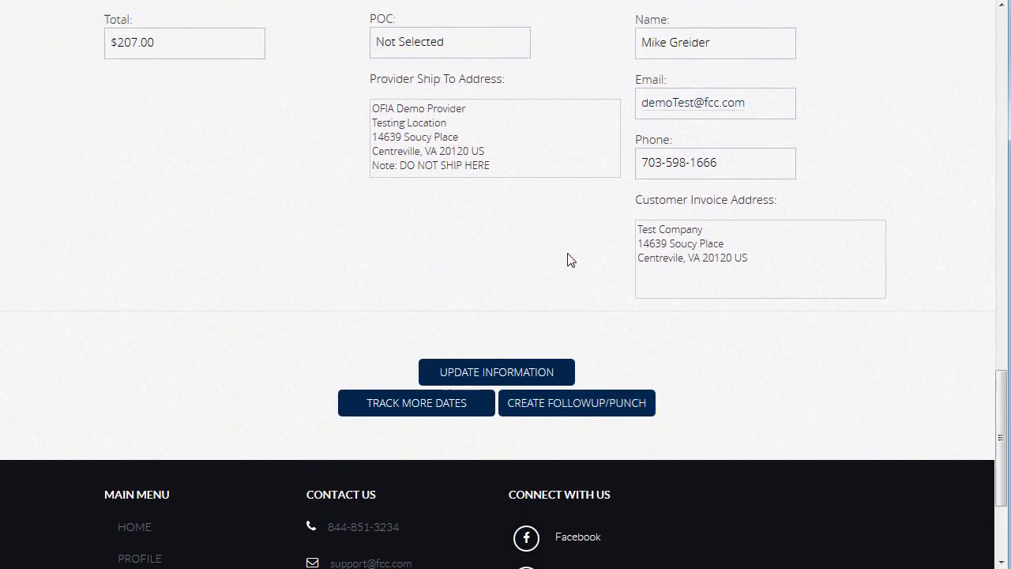
scroll(570, 259, "up", 5)
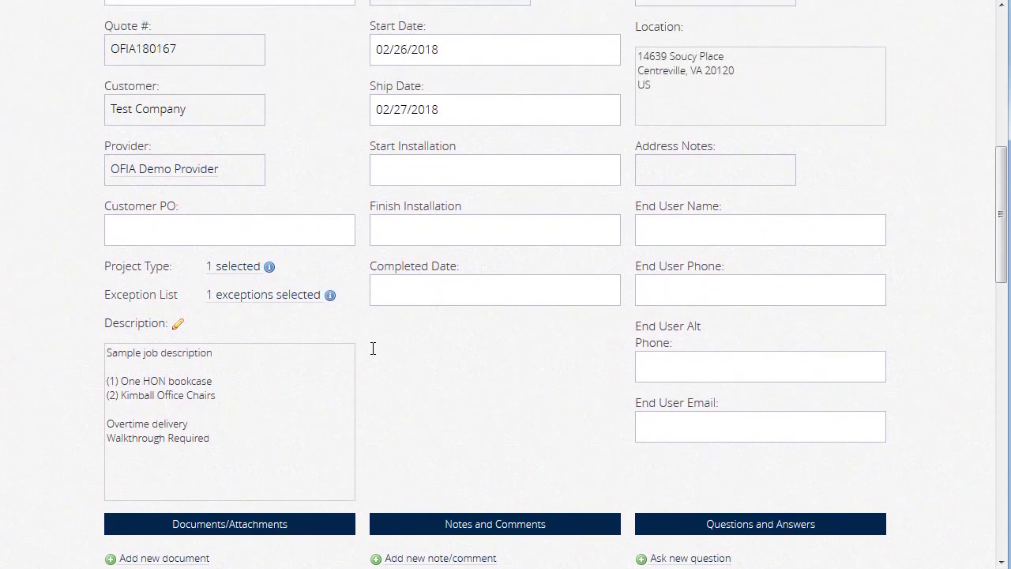
scroll(359, 393, "up", 1)
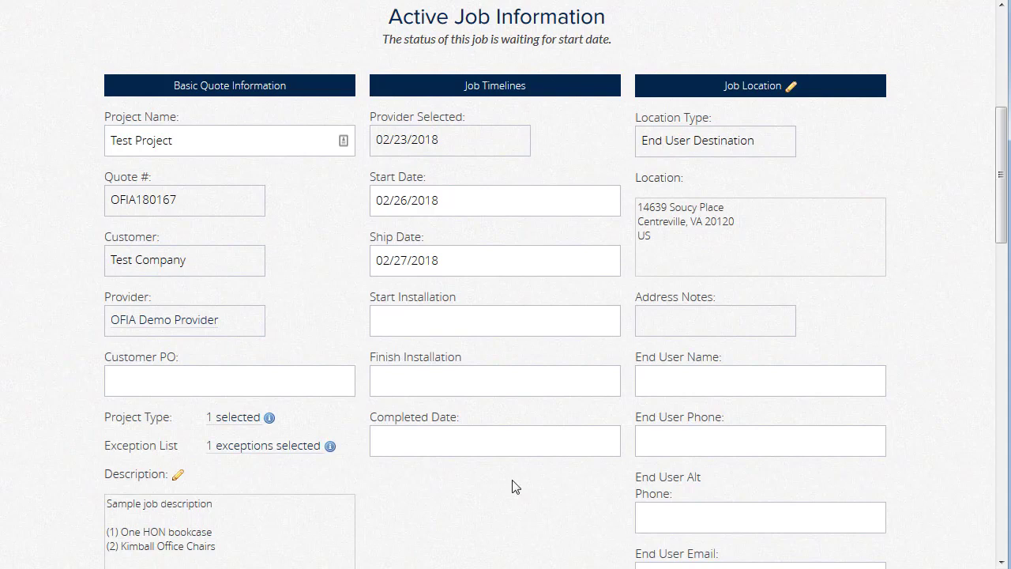
Step: Enter 02/22/2018 as the completed date and close the Test Project job
scroll(510, 487, "down", 2)
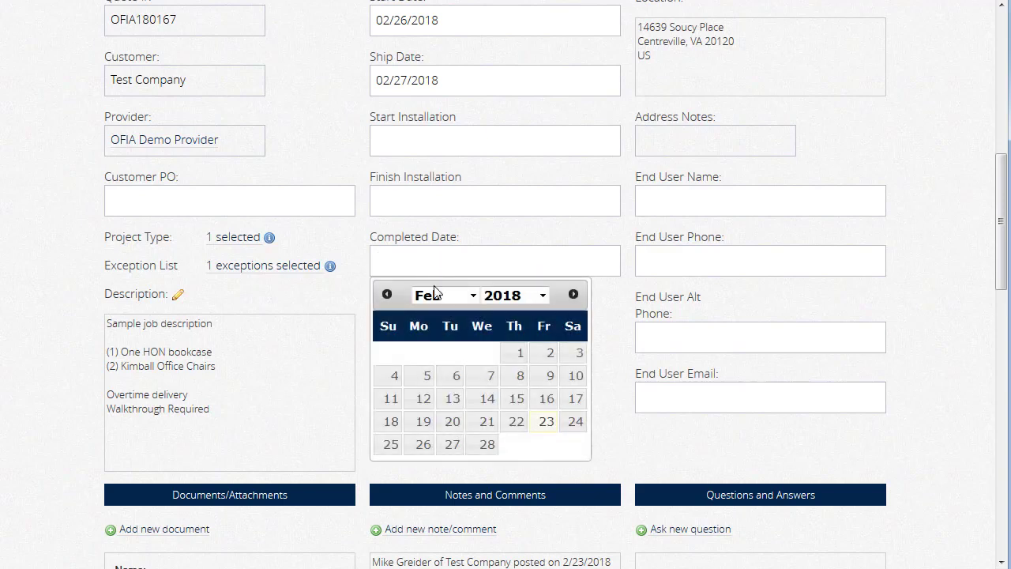
left_click(515, 423)
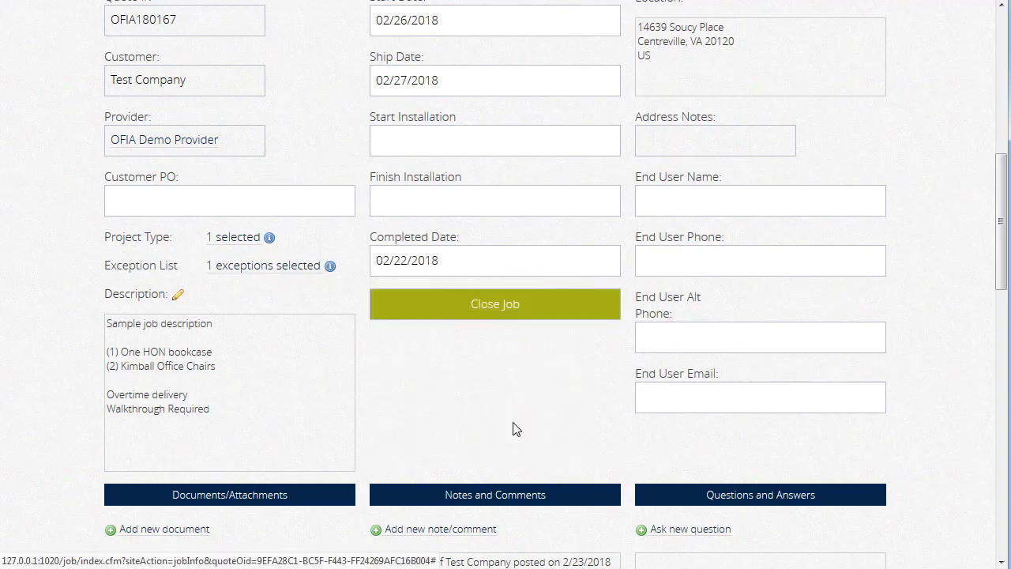
left_click(516, 317)
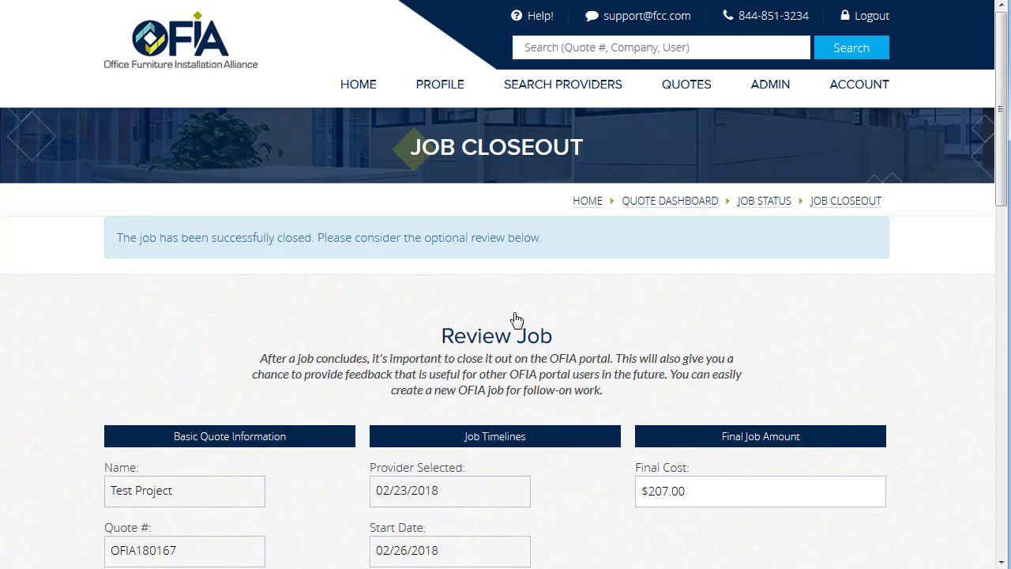
Step: Skip the closeout review questions with No Review so the job is archived
scroll(588, 470, "down", 3)
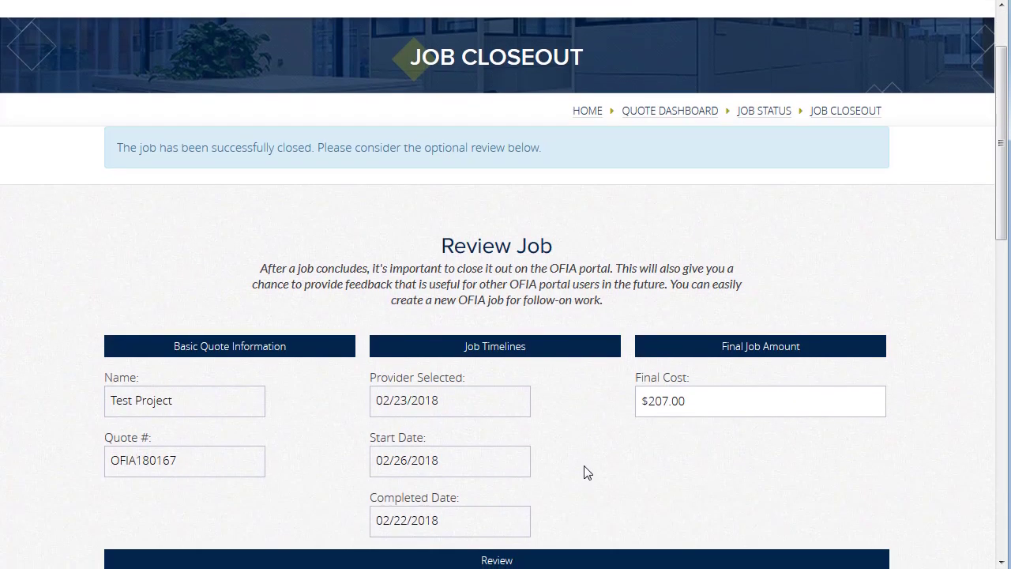
scroll(585, 469, "down", 1)
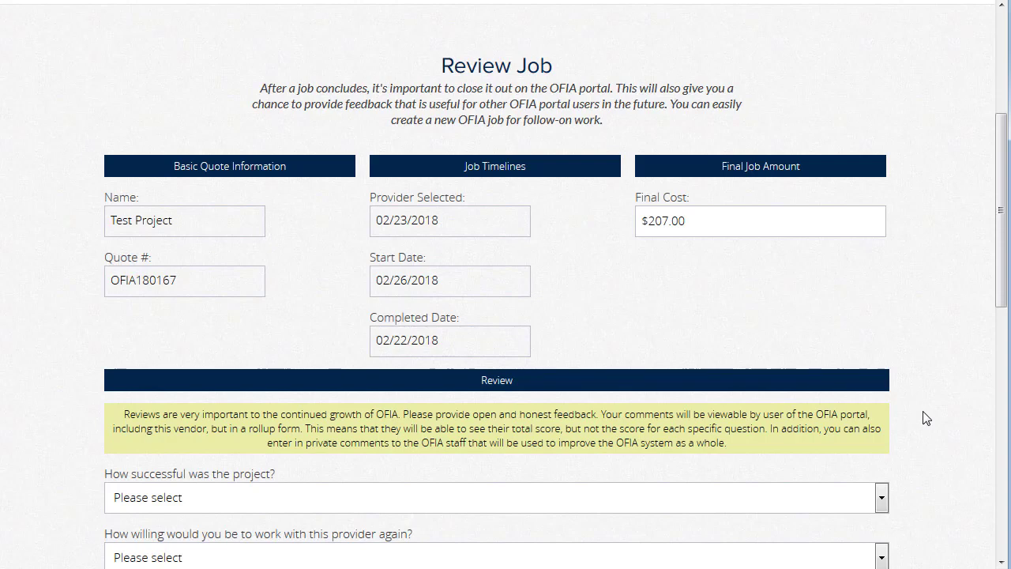
scroll(927, 417, "down", 5)
scroll(917, 417, "down", 4)
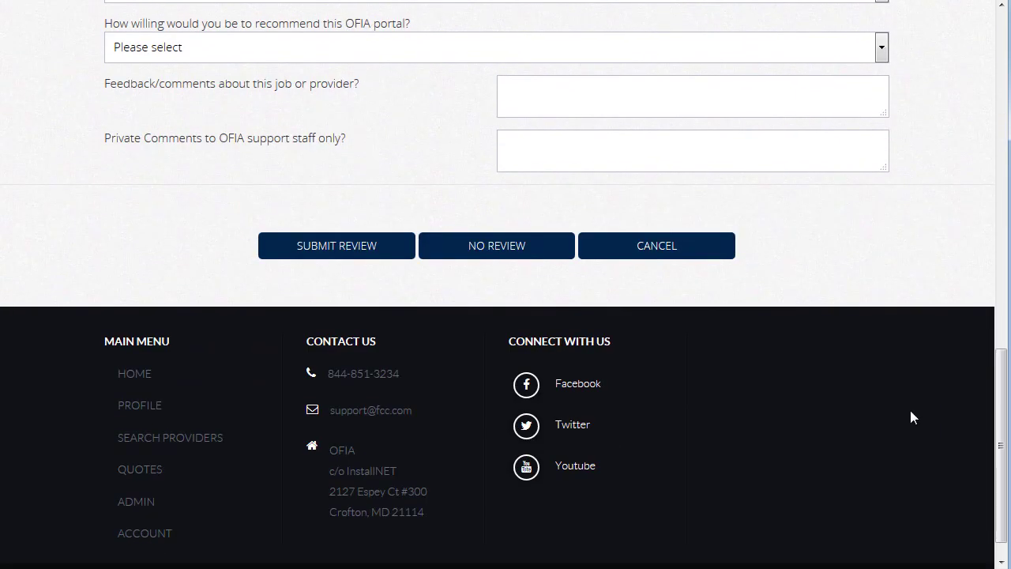
left_click(518, 252)
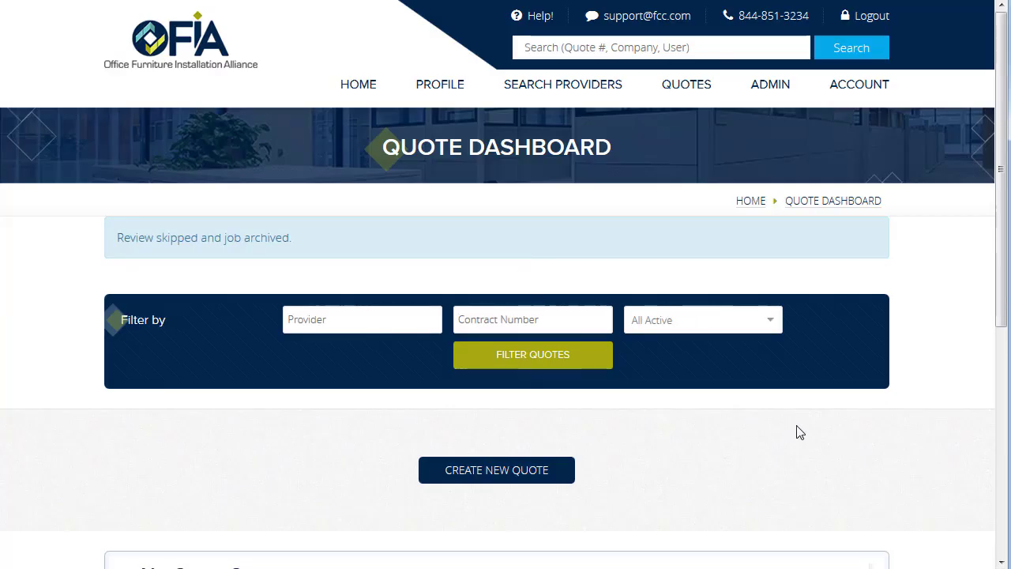
Step: Filter quotes by Archived status to find Test Project, then go back Home
scroll(799, 434, "down", 3)
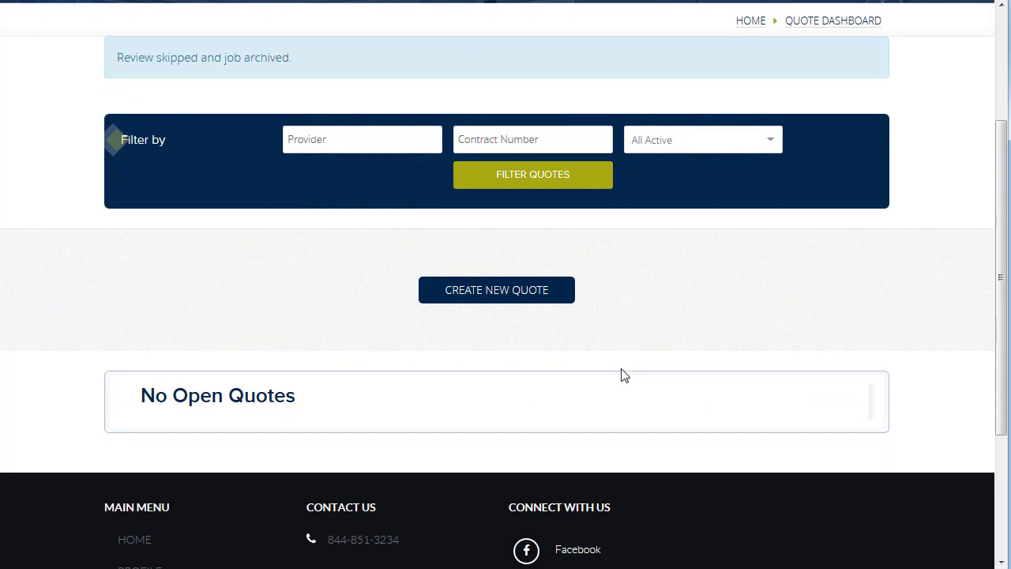
left_click(734, 149)
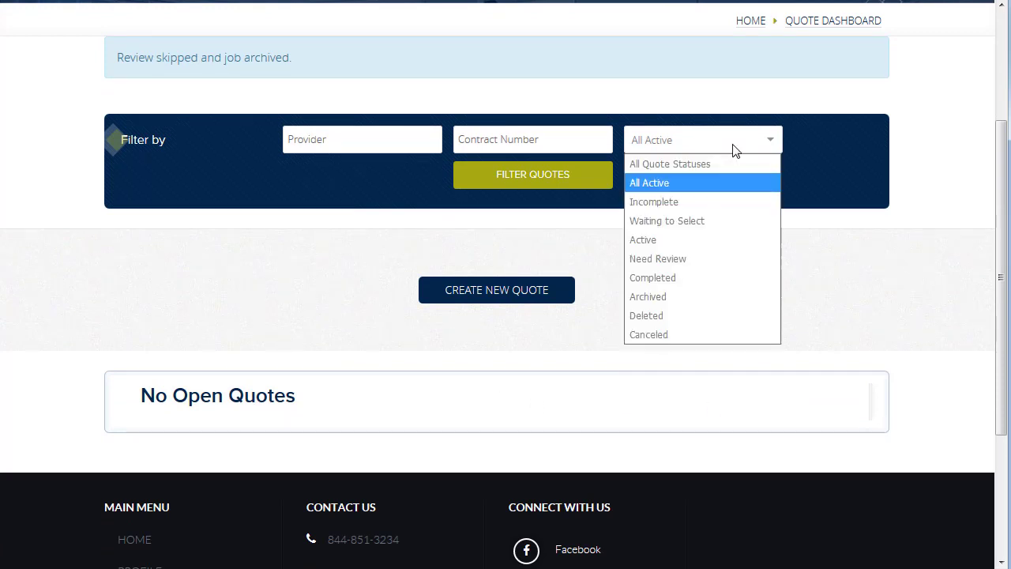
left_click(667, 304)
left_click(564, 183)
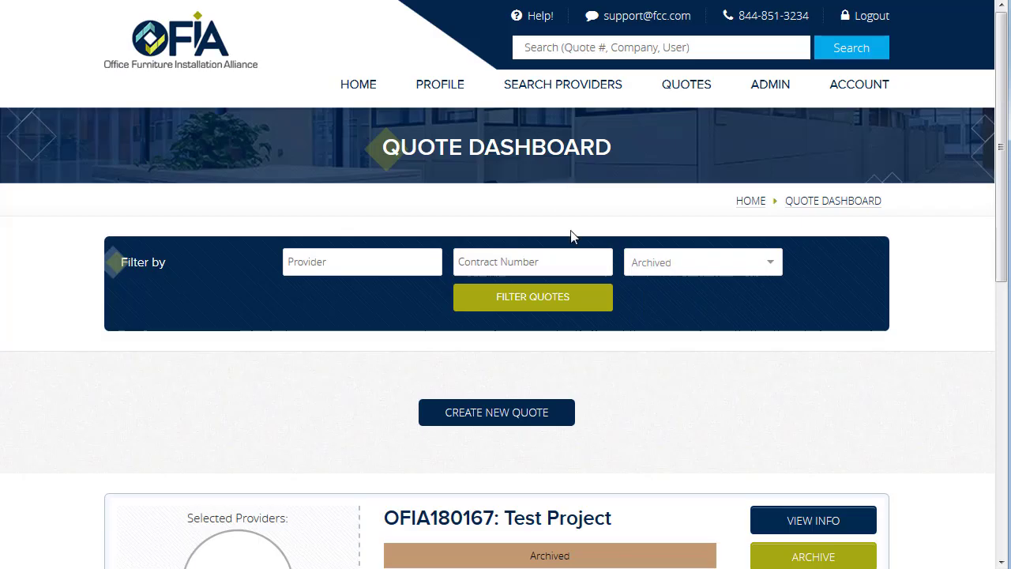
scroll(661, 384, "down", 1)
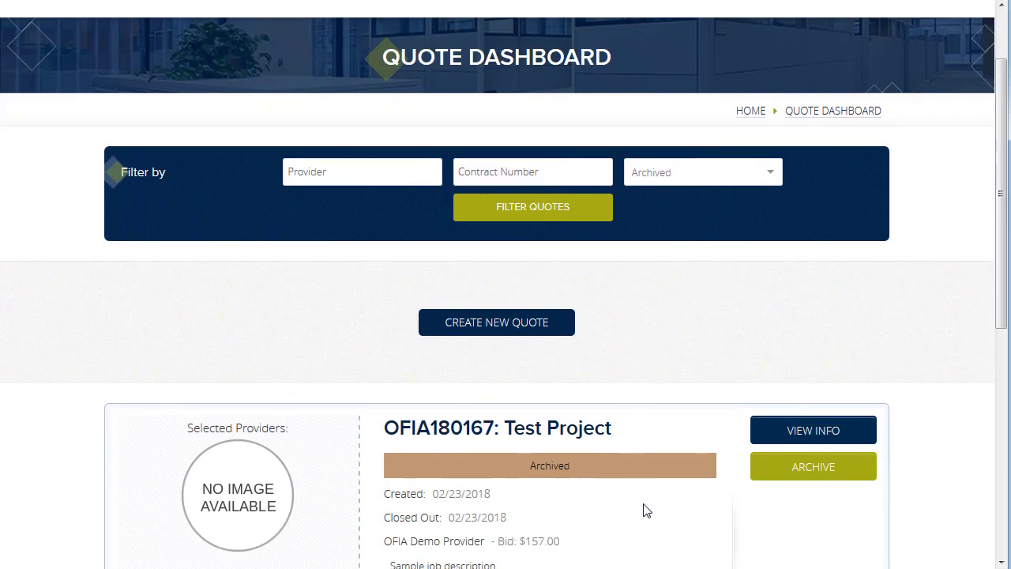
scroll(675, 386, "up", 1)
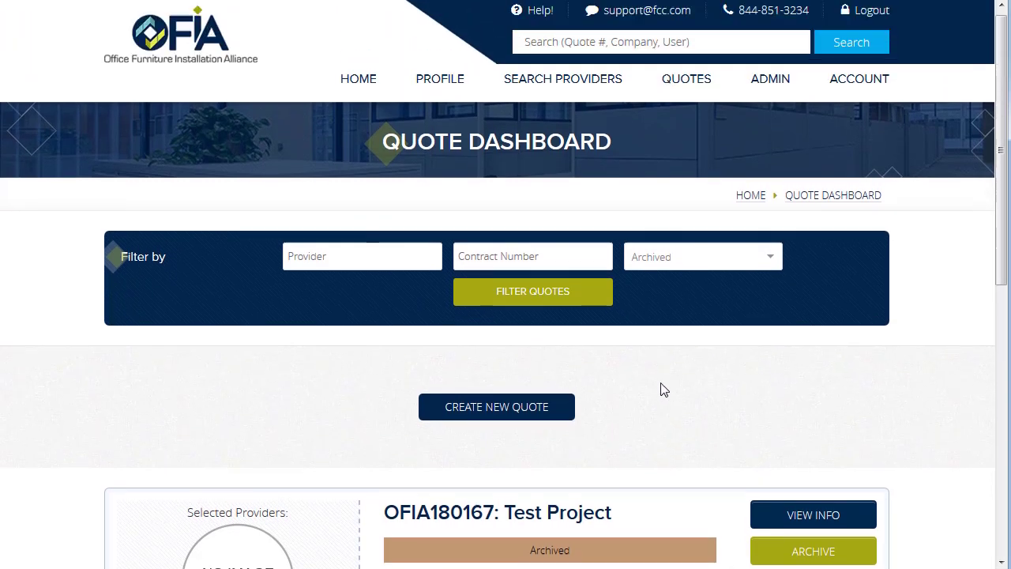
left_click(358, 92)
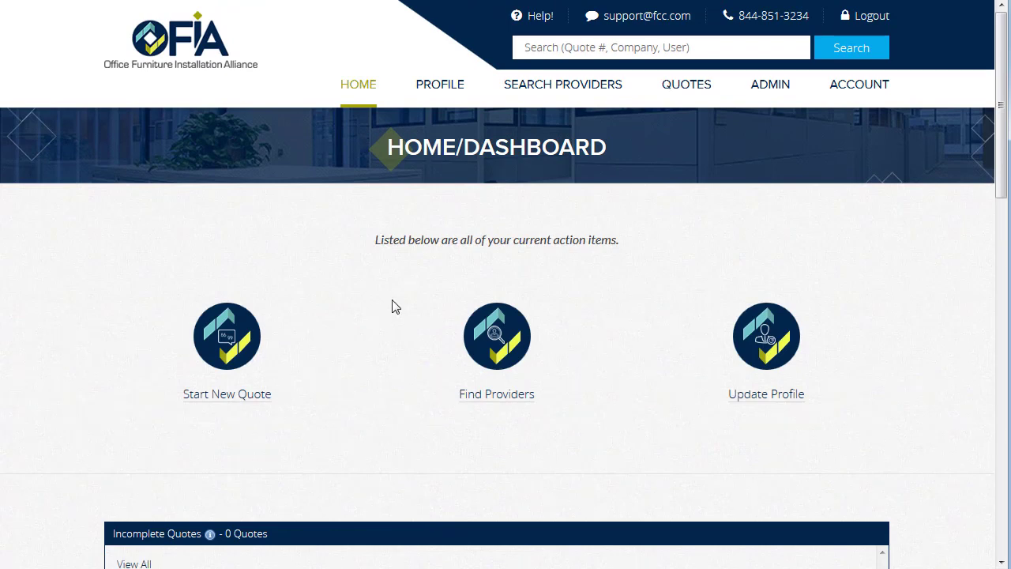
Step: Visit the Admin actions page, then the Account Information form
left_click(777, 93)
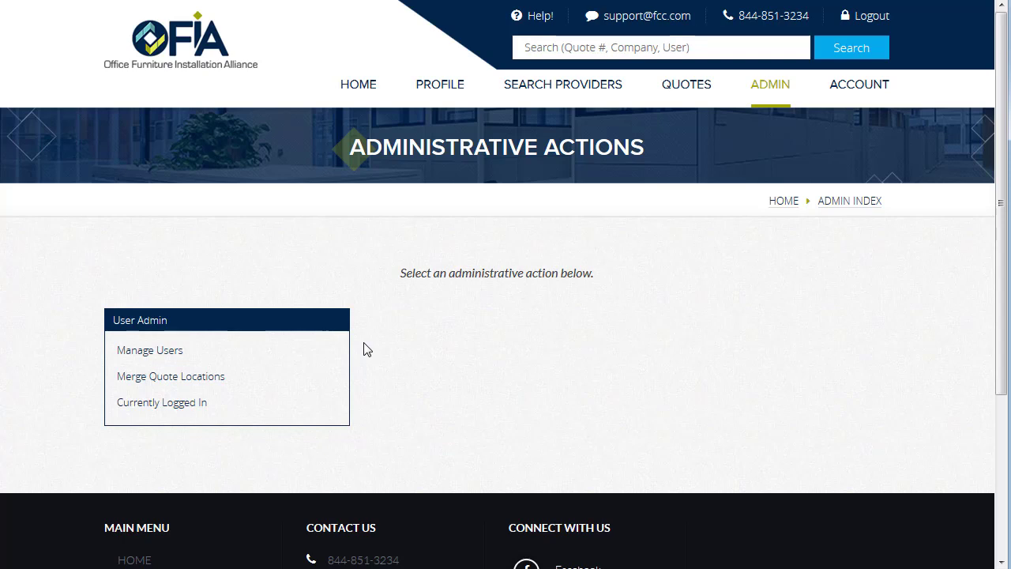
left_click(861, 94)
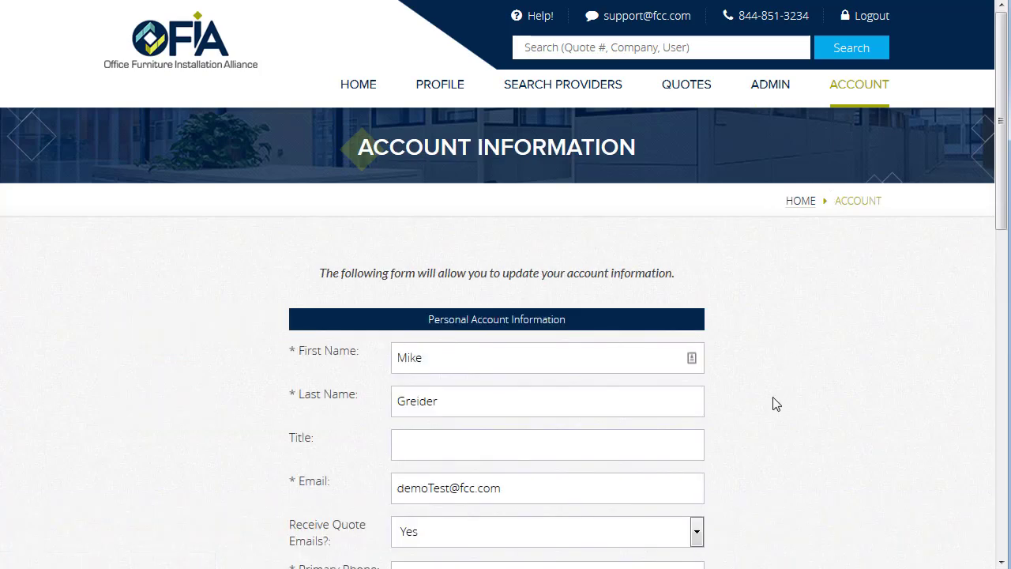